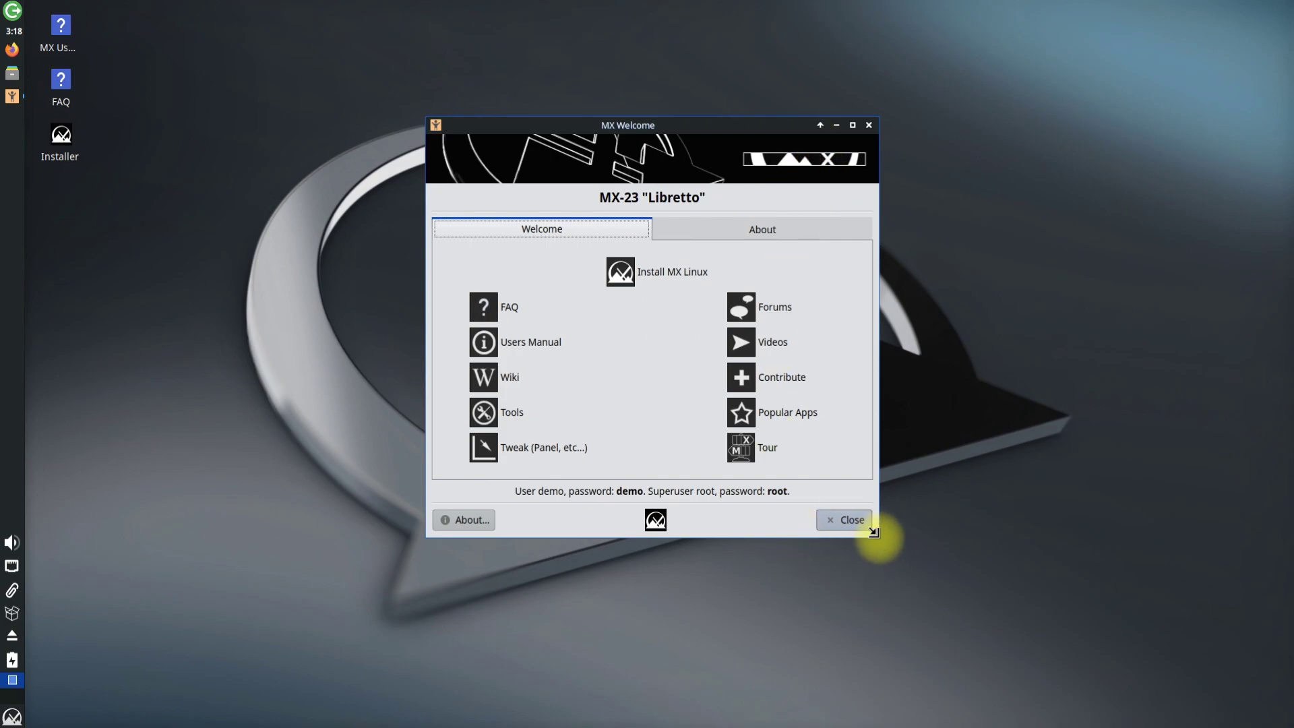
# Enlarge and reposition the MX Welcome window, then launch the MX Linux installer
pyautogui.moveTo(878, 537); pyautogui.dragTo(1247, 696)
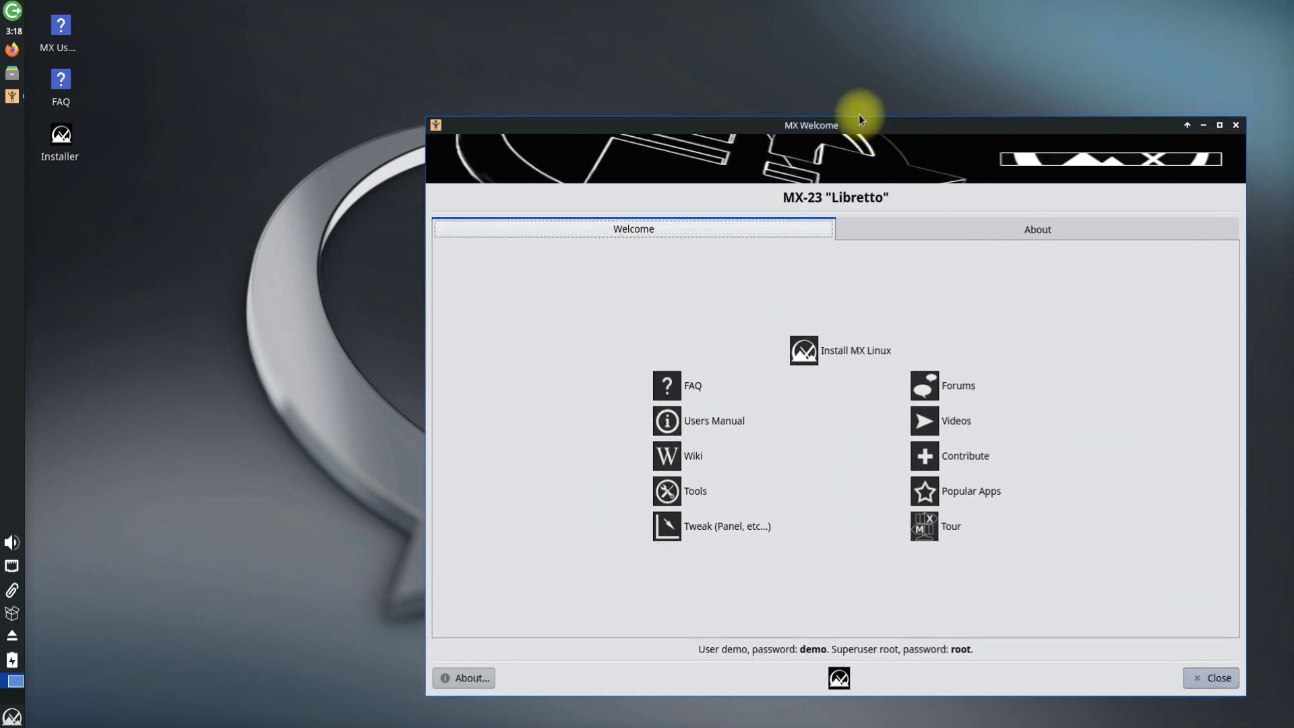
pyautogui.moveTo(860, 118); pyautogui.dragTo(656, 87)
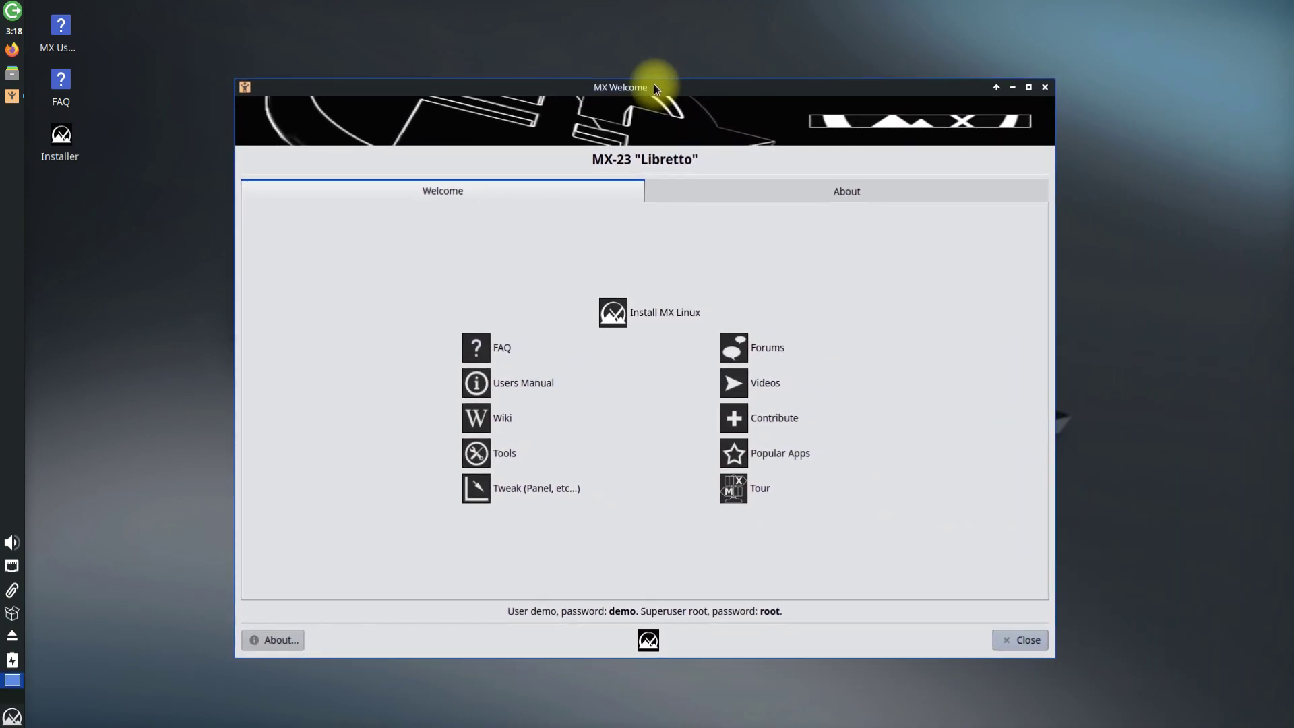
pyautogui.click(657, 313)
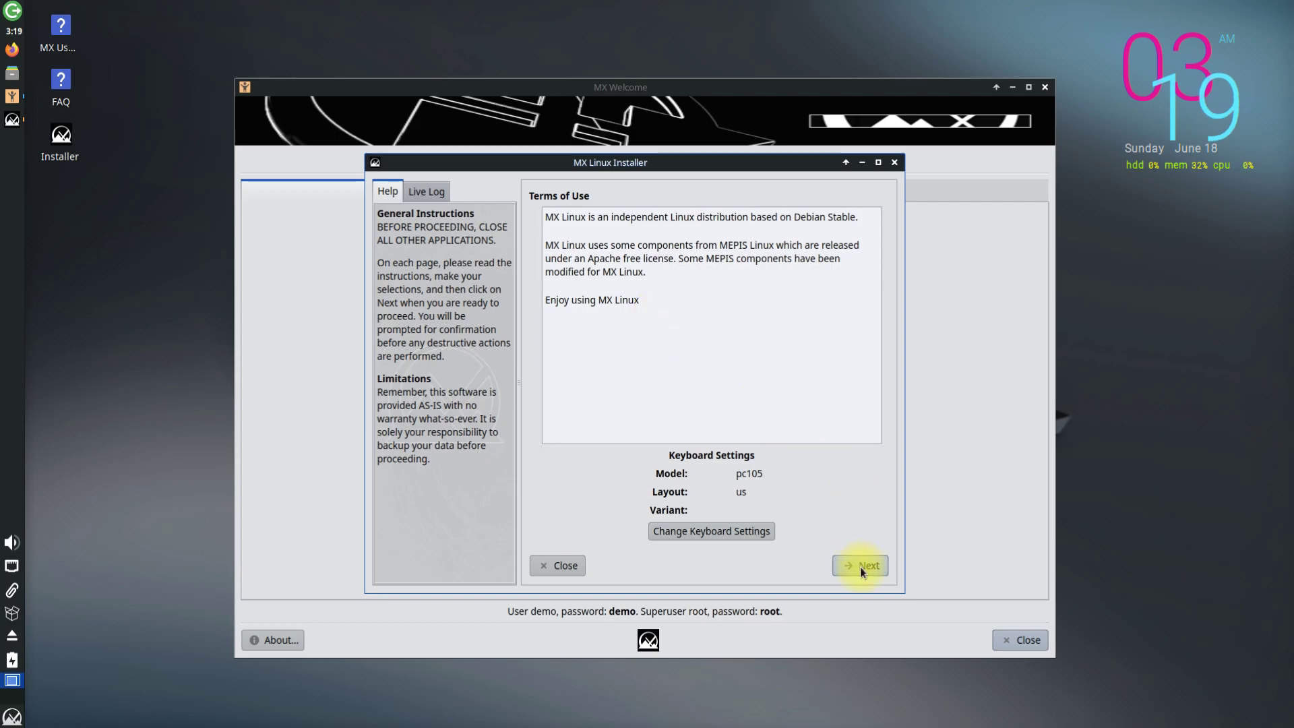
# Accept the Terms of Use and choose 'Customize the disk layout' instead of a whole-disk install
pyautogui.click(860, 567)
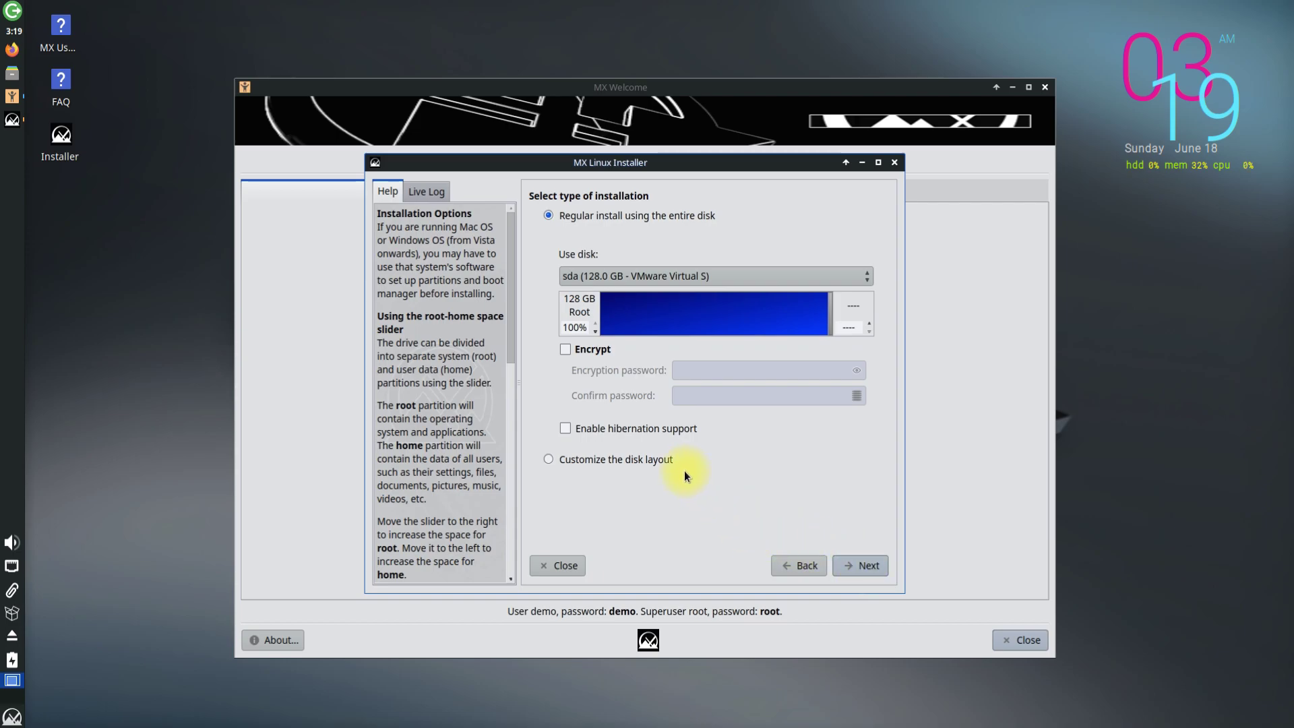
pyautogui.click(648, 463)
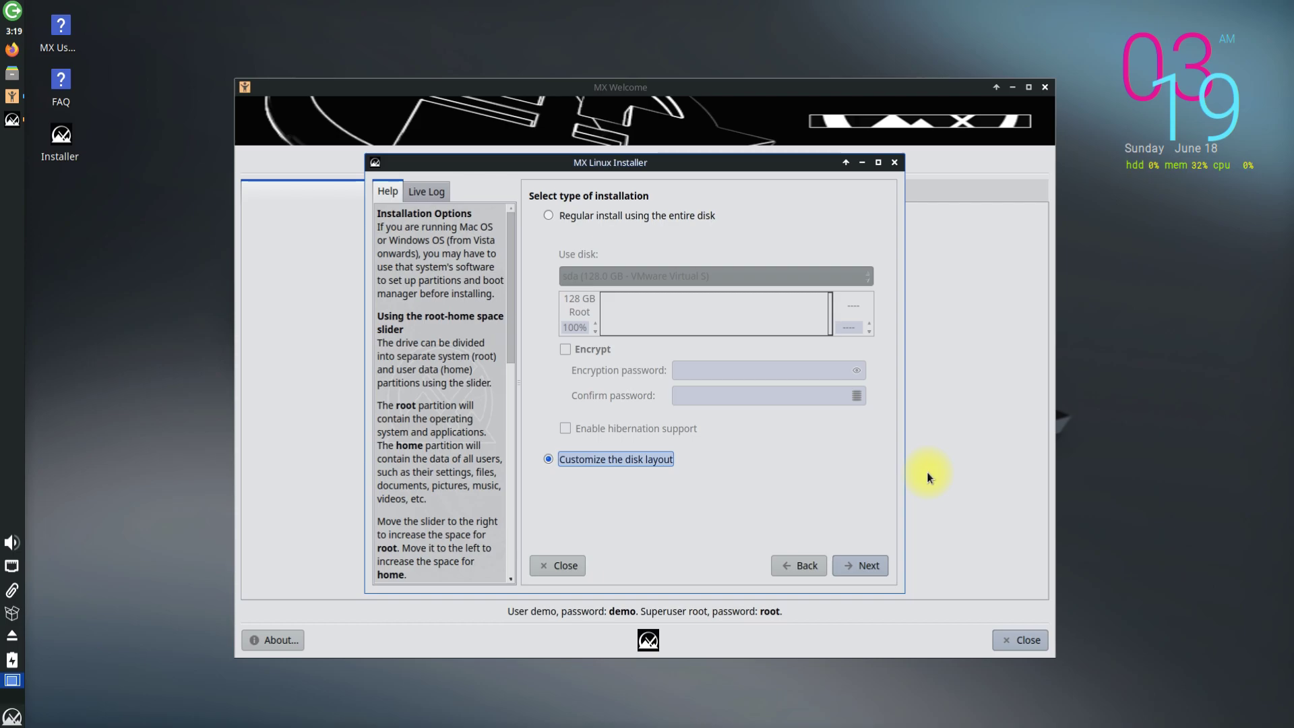
# Create a 512 MB FAT32 EFI system partition sda1 labelled 'EFI System' on sda
pyautogui.click(874, 568)
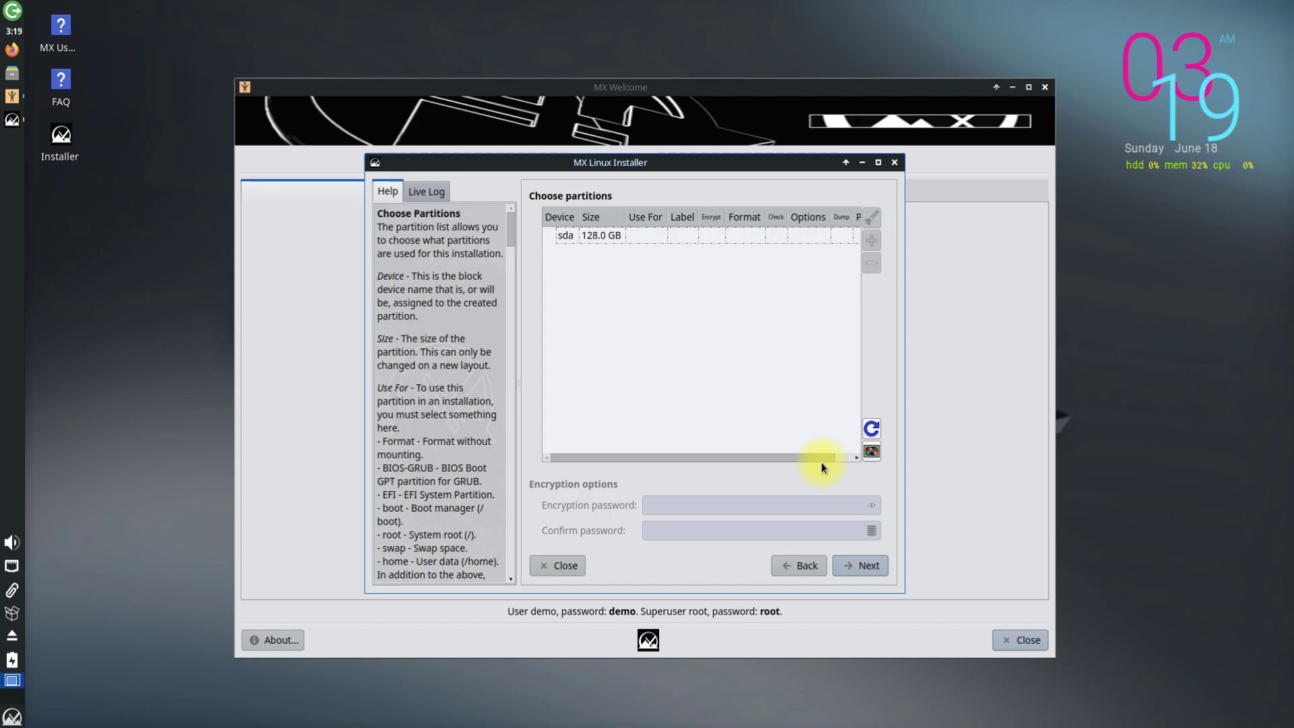
pyautogui.click(627, 237)
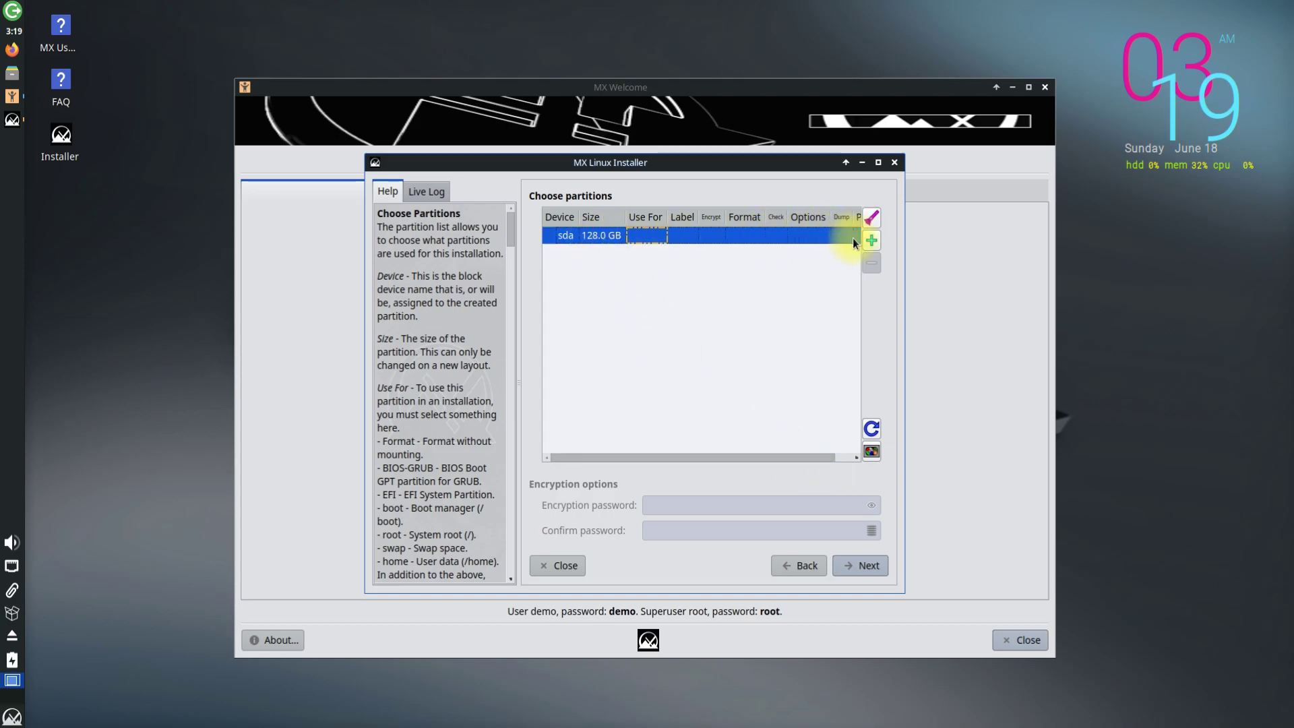
pyautogui.click(871, 241)
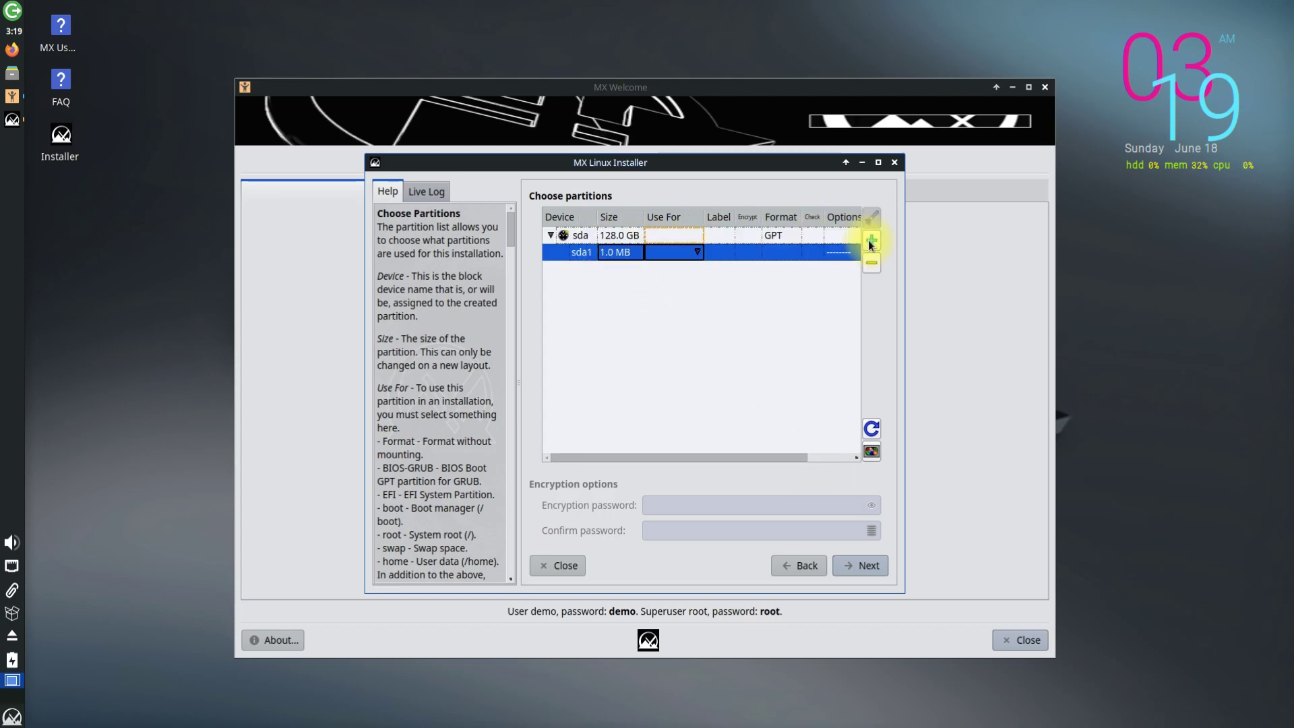
pyautogui.click(619, 253)
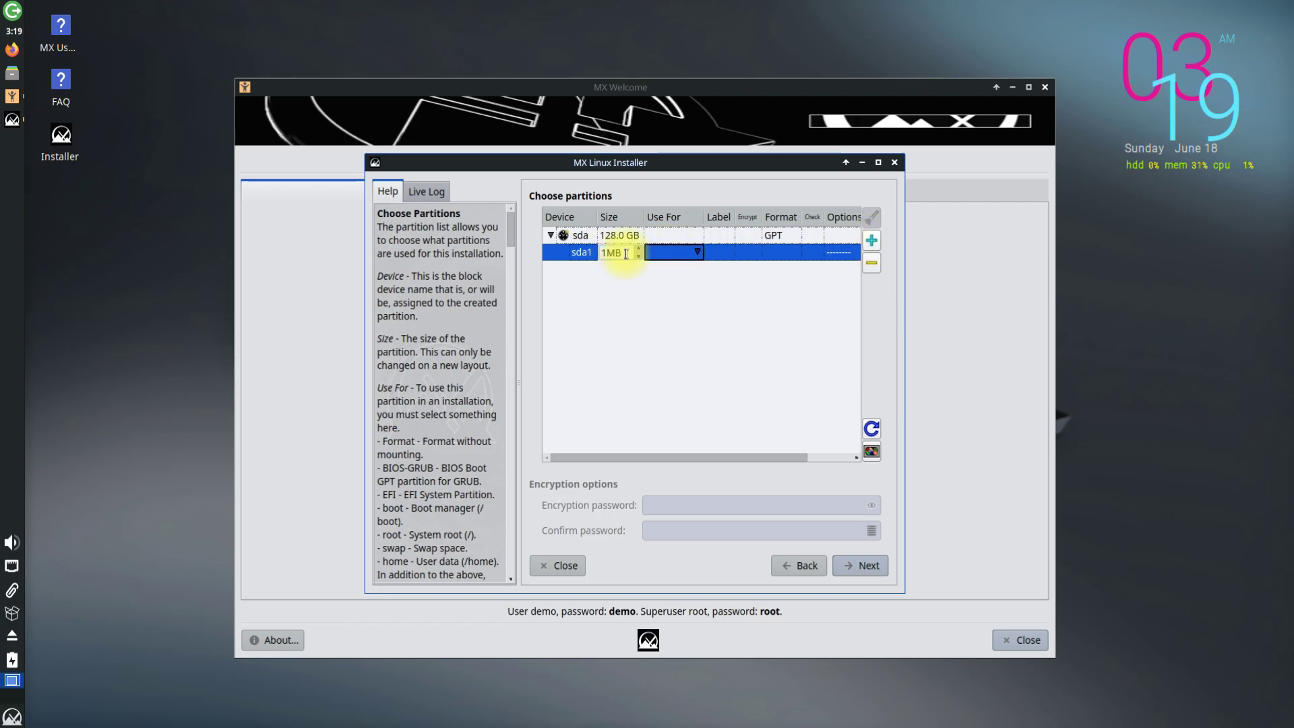
pyautogui.write('512')
pyautogui.click(700, 253)
pyautogui.click(699, 253)
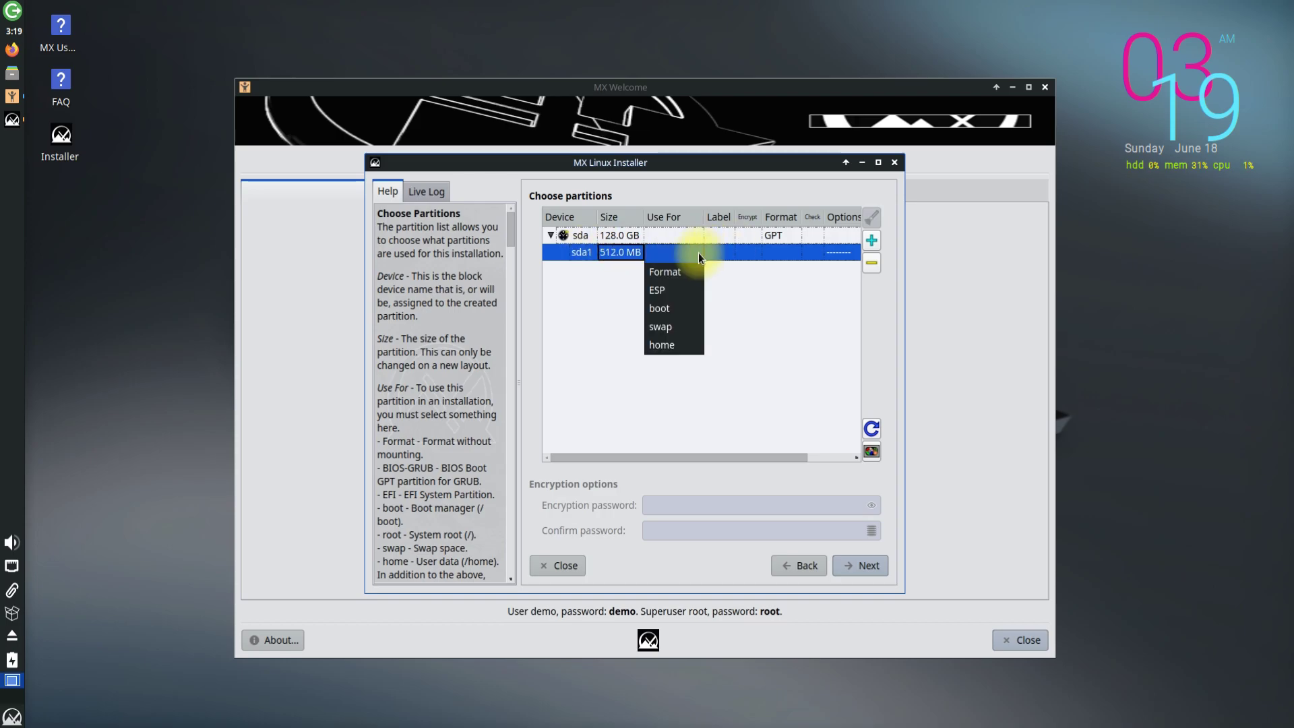
pyautogui.click(674, 289)
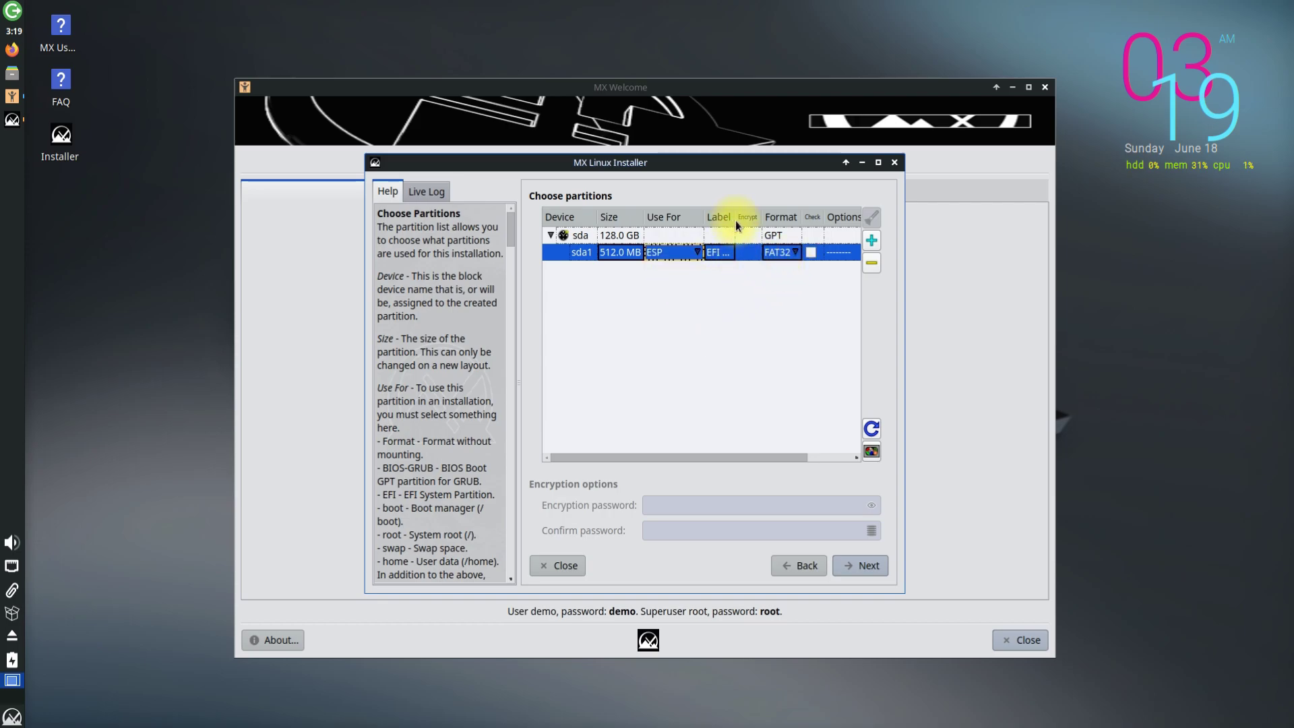
pyautogui.moveTo(735, 220)
pyautogui.mouseDown()
pyautogui.moveTo(764, 217)
pyautogui.moveTo(751, 215)
pyautogui.mouseUp()
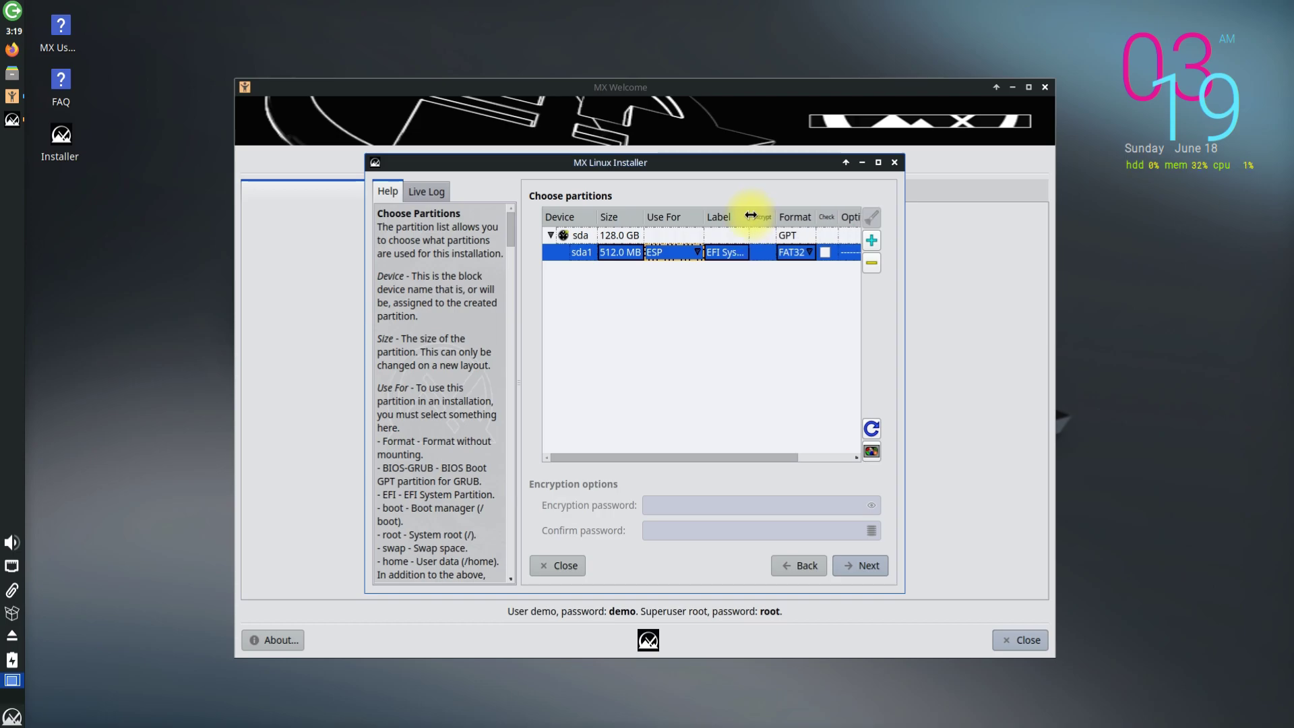
# Add an 8.0 GB swap partition sda2 labelled swapMX, then add a new partition sda3
pyautogui.click(872, 240)
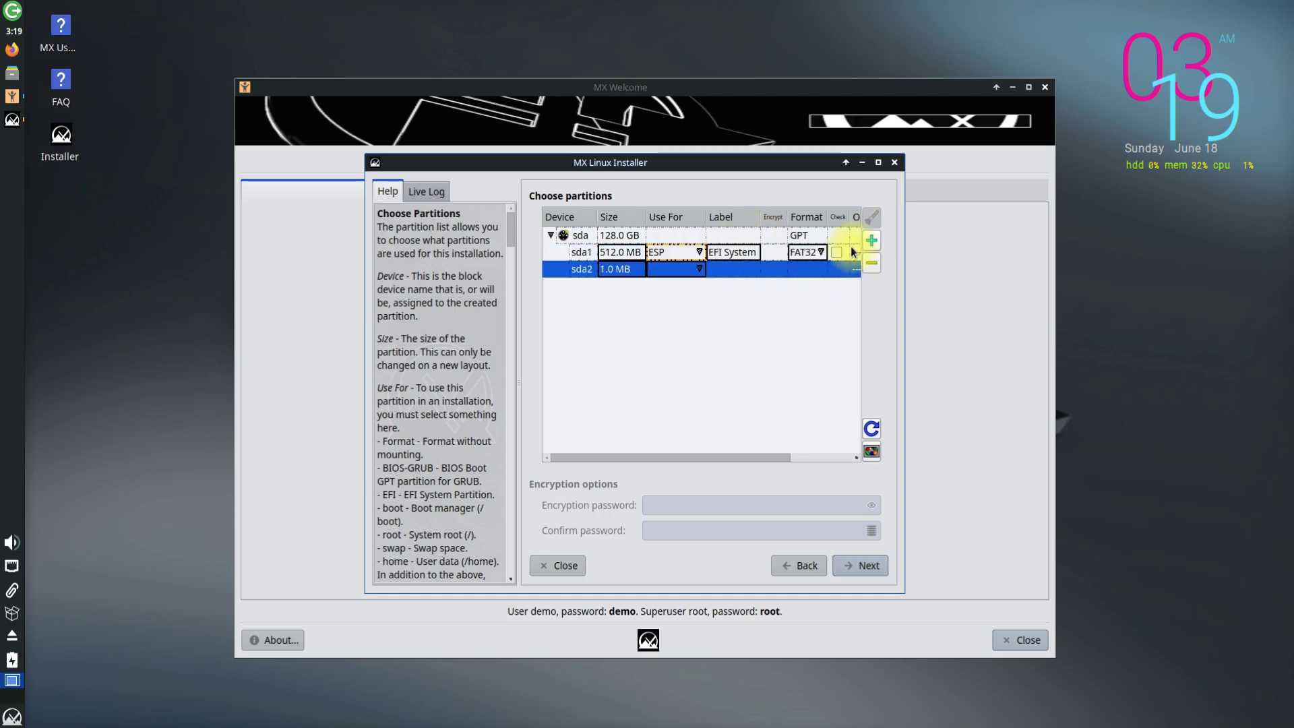
pyautogui.click(607, 269)
pyautogui.click(602, 268)
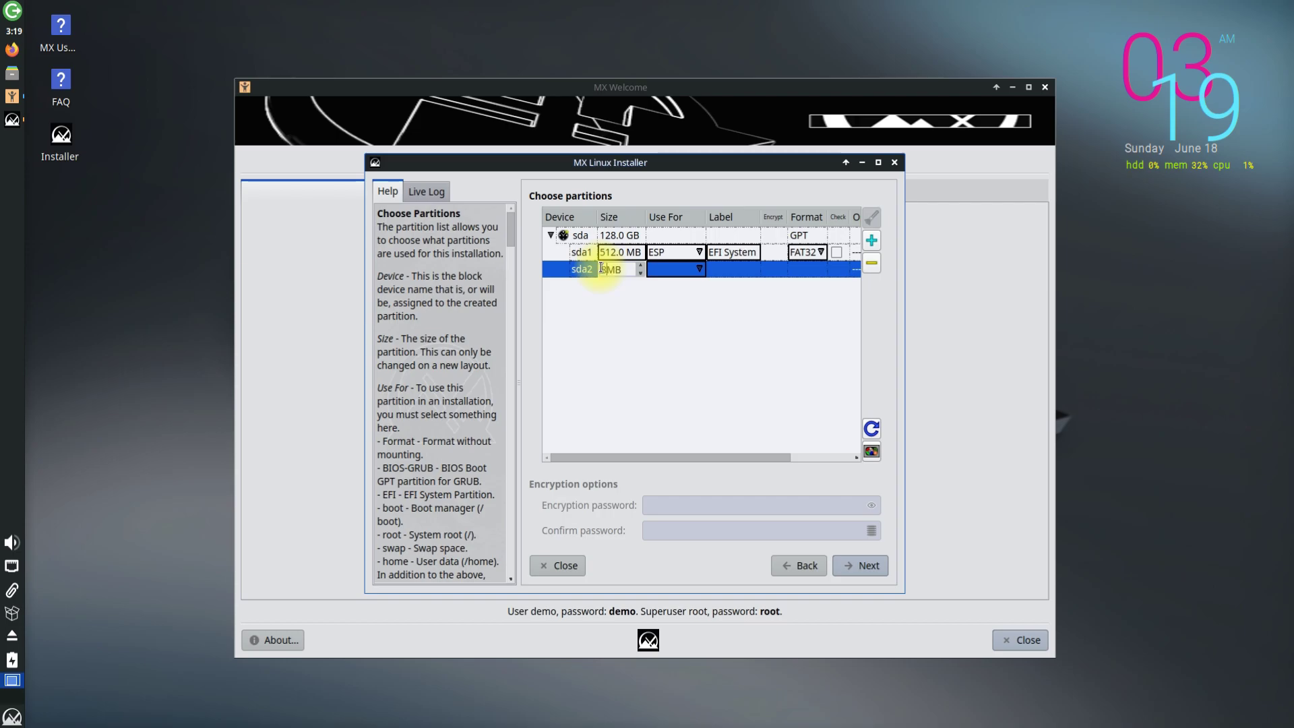
pyautogui.write('319')
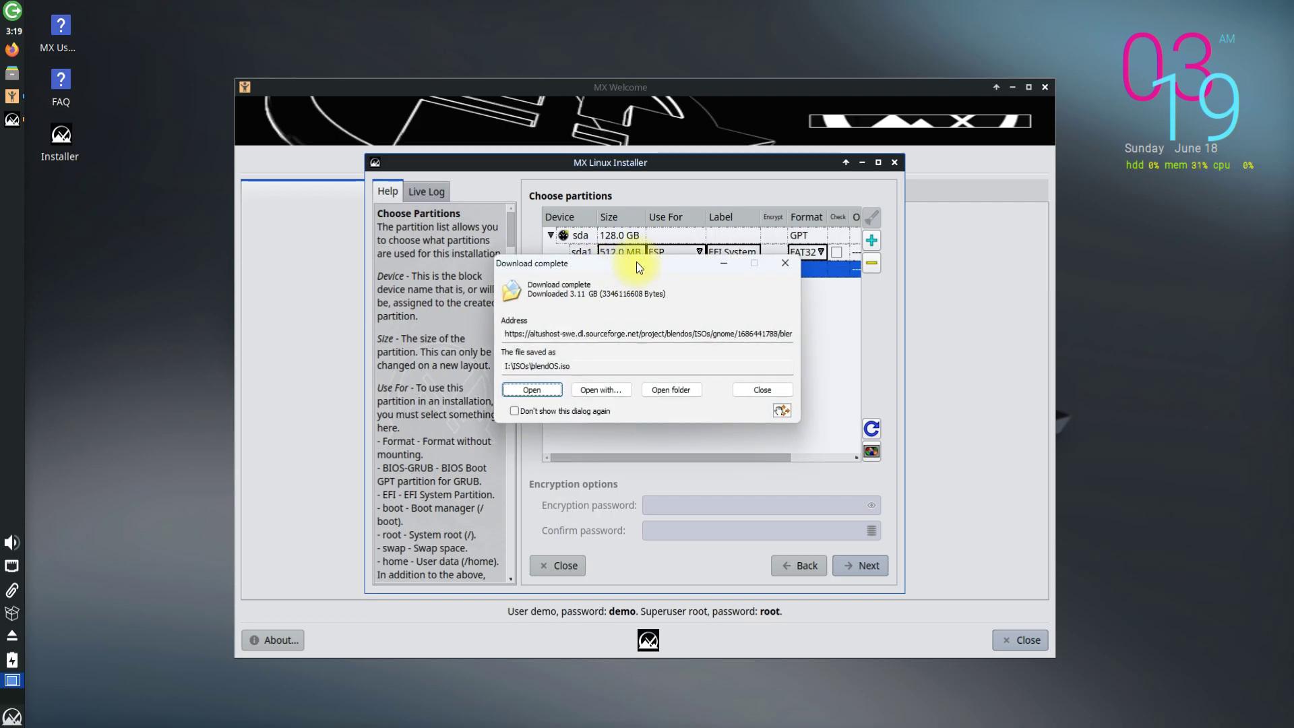
pyautogui.click(766, 391)
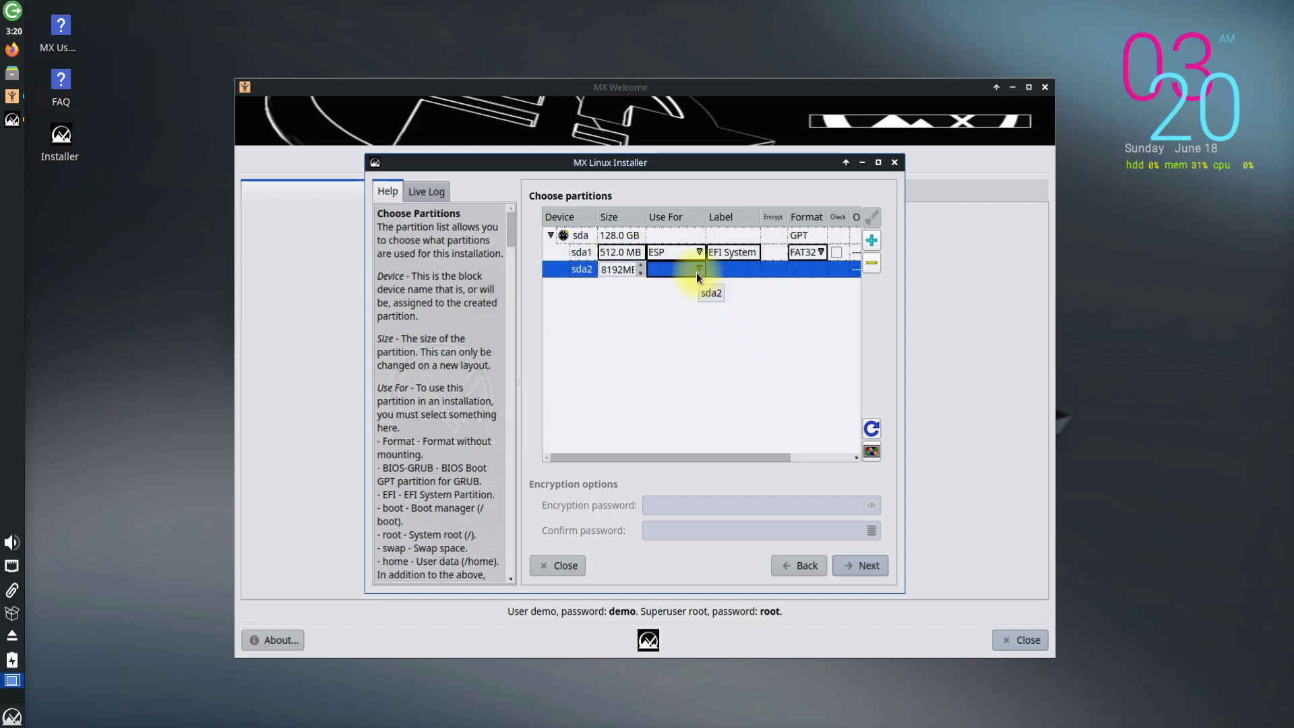
pyautogui.click(697, 273)
pyautogui.click(697, 272)
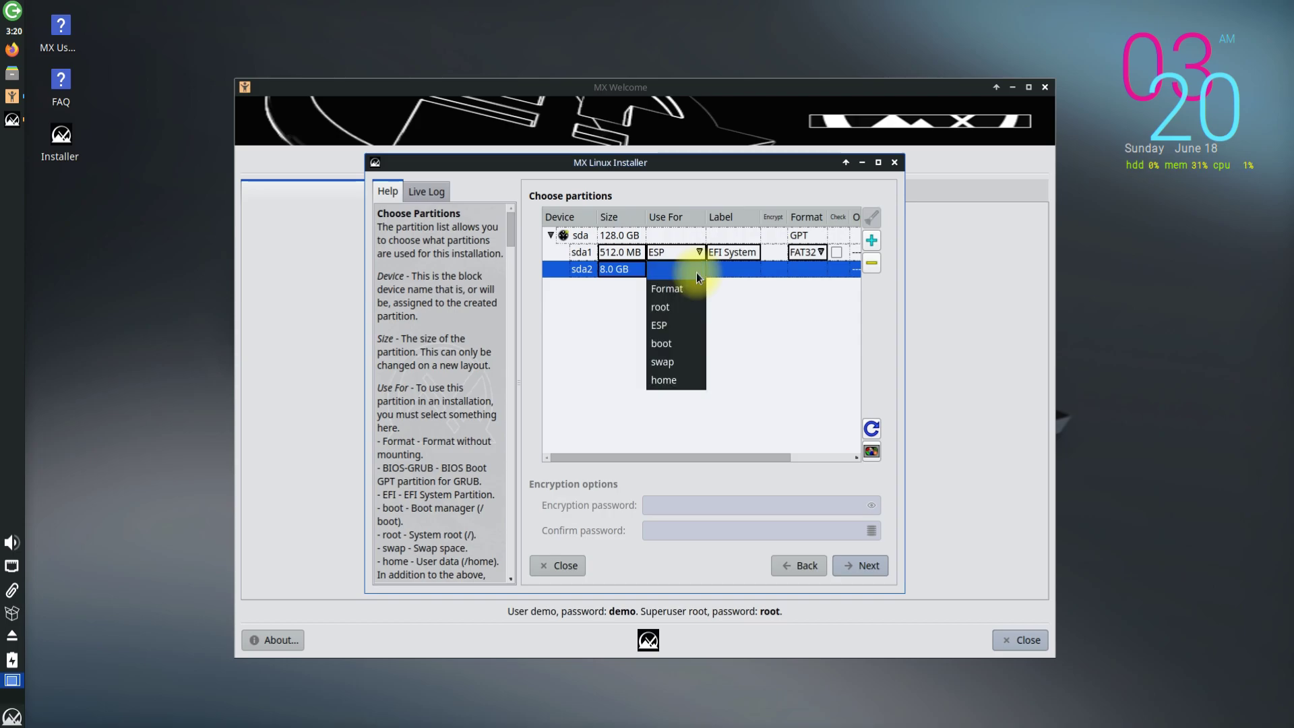
pyautogui.click(673, 360)
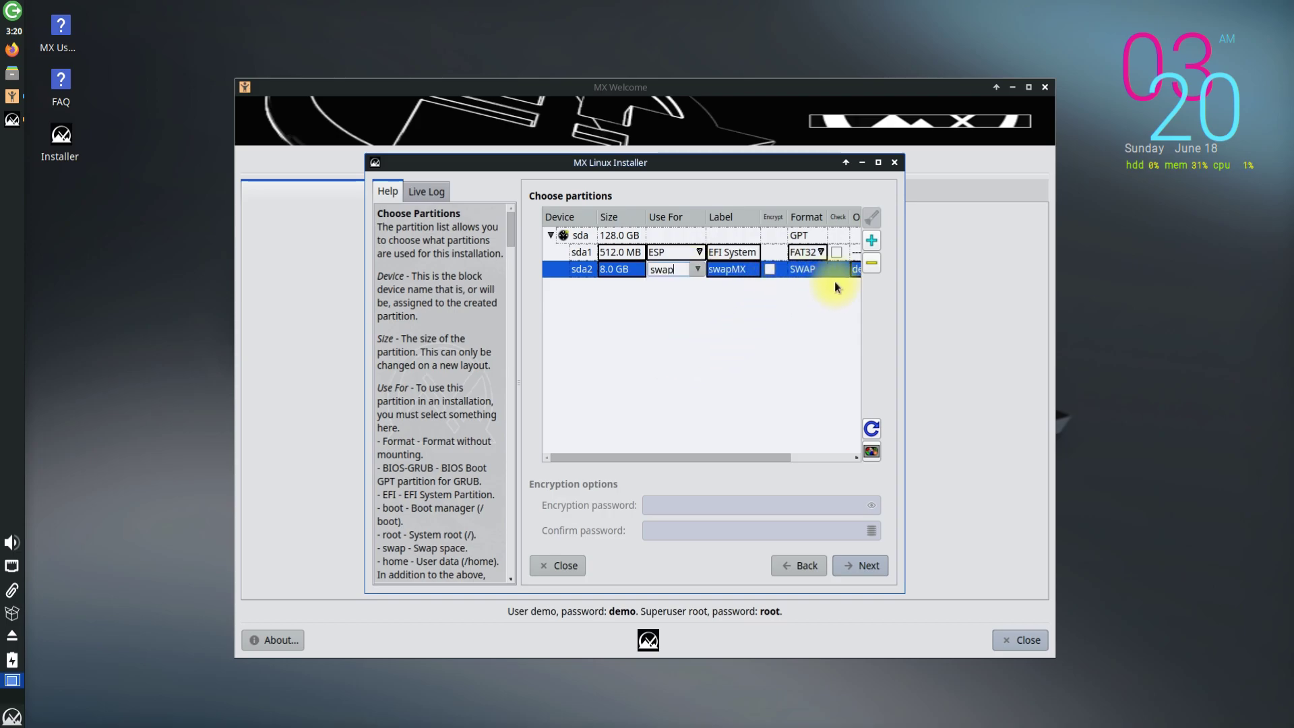
pyautogui.moveTo(755, 455); pyautogui.dragTo(690, 457)
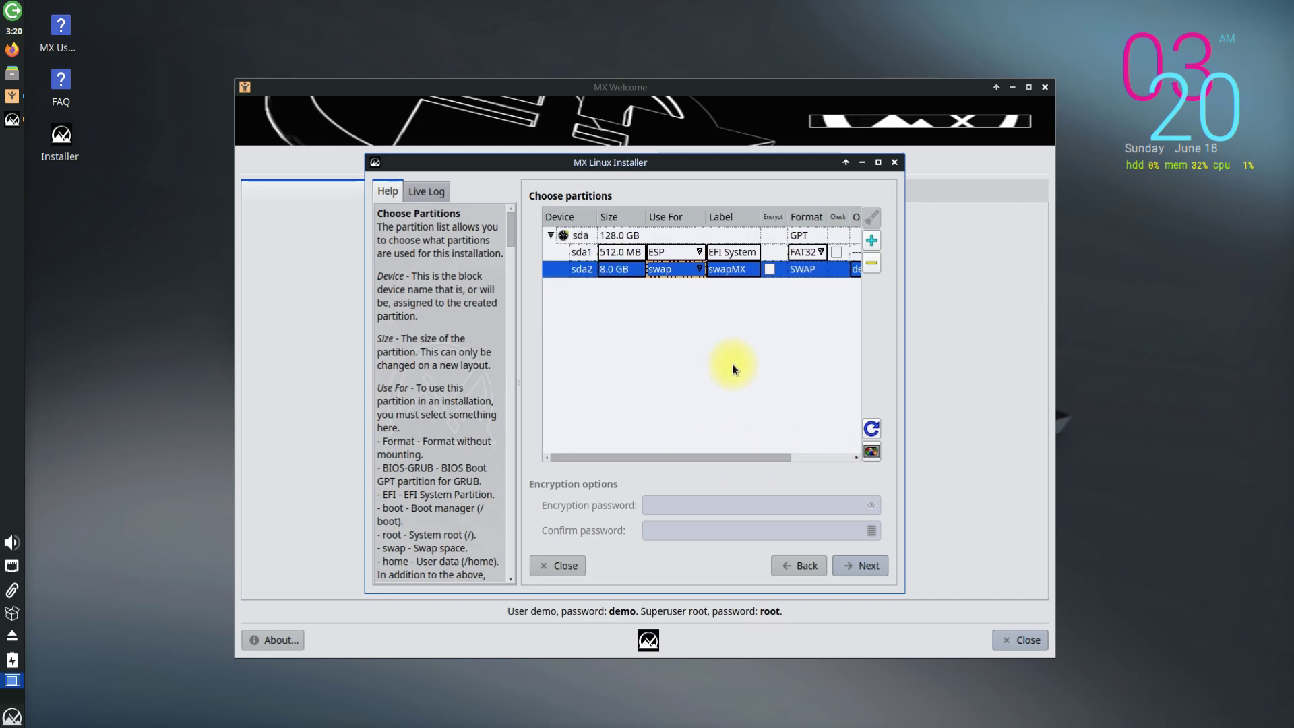
pyautogui.click(872, 241)
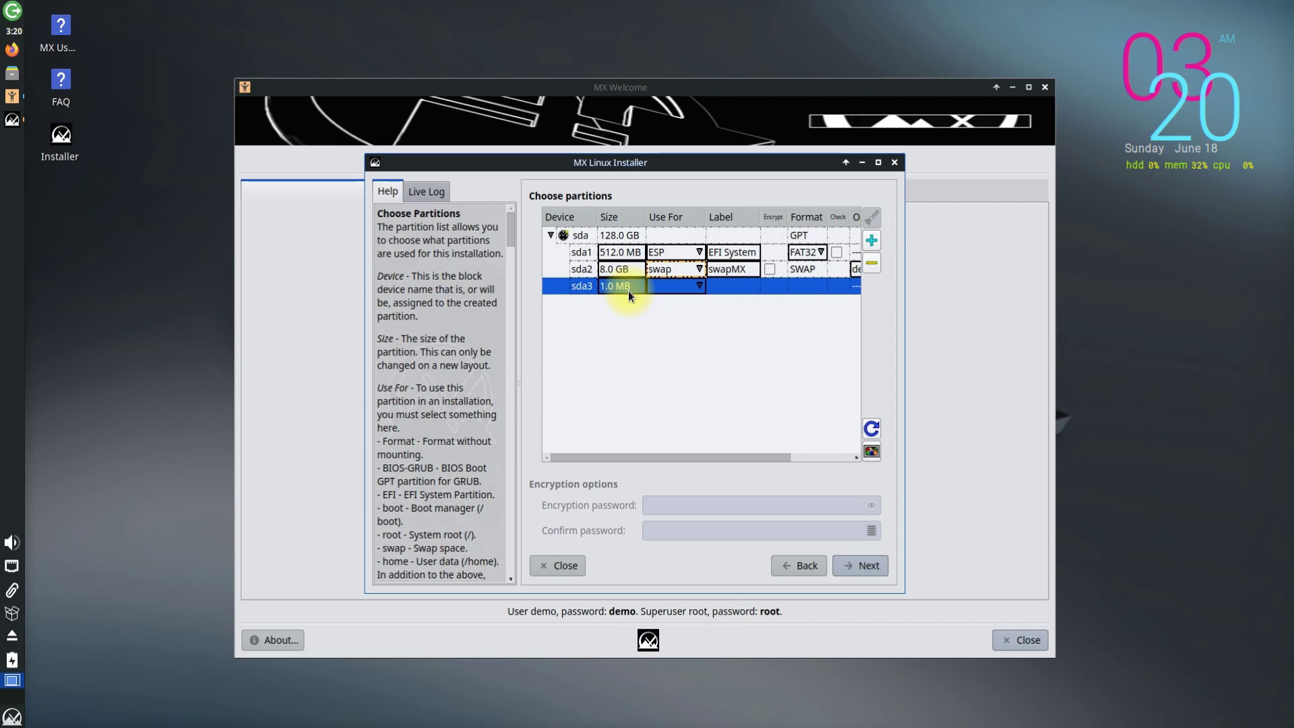
# Resize sda3 to 60000 MB (58.6 GB) and make it the ext4 home partition labelled homeMX
pyautogui.doubleClick(628, 290)
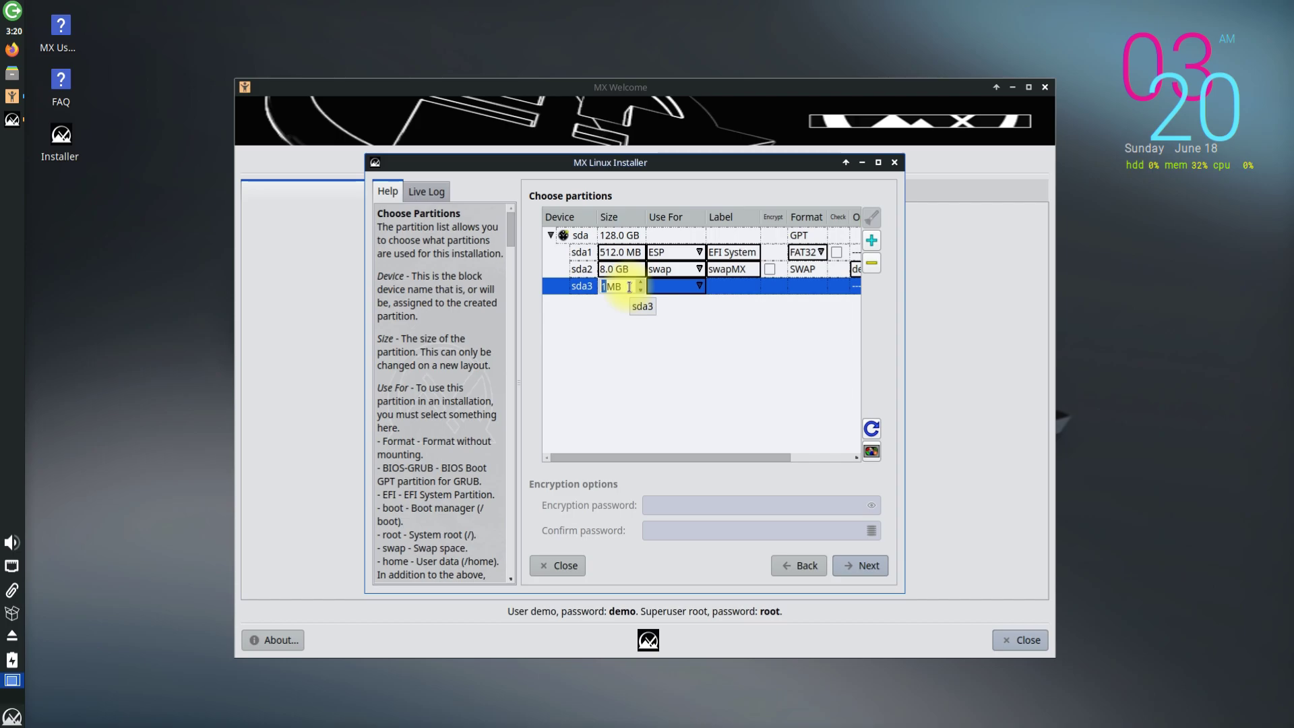
pyautogui.moveTo(629, 287); pyautogui.dragTo(599, 285)
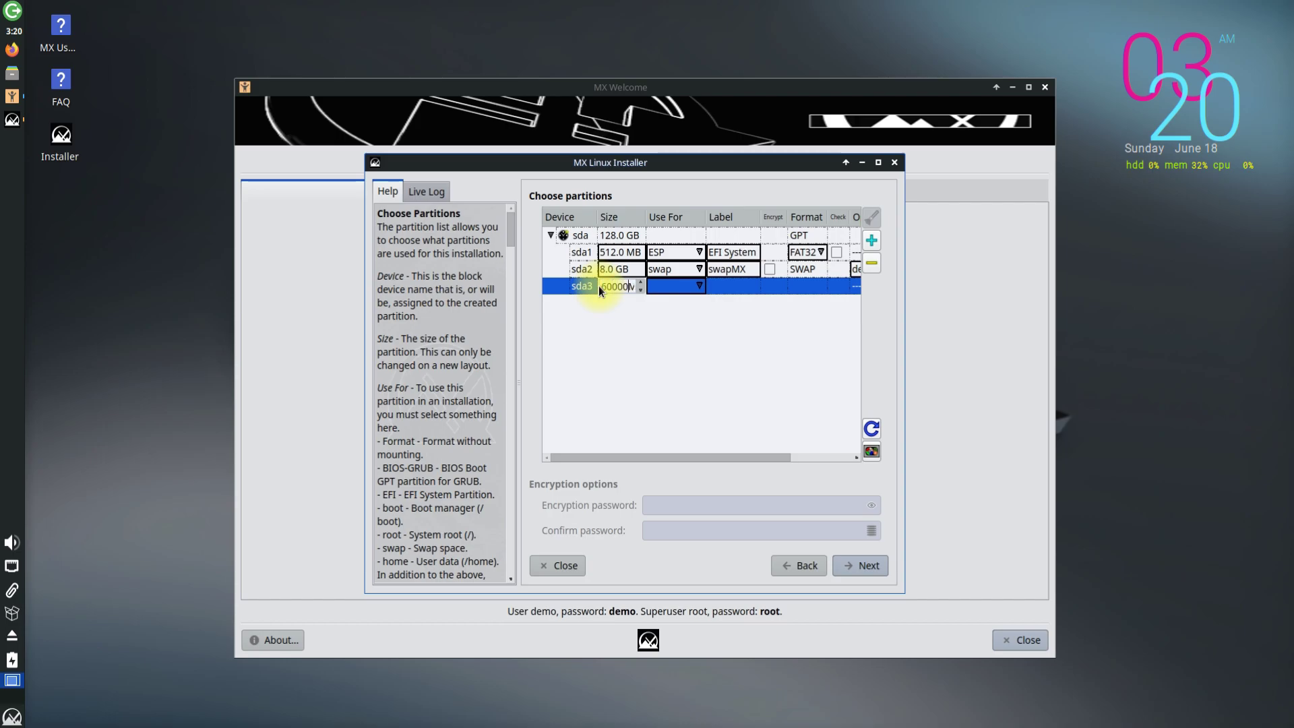
pyautogui.click(701, 281)
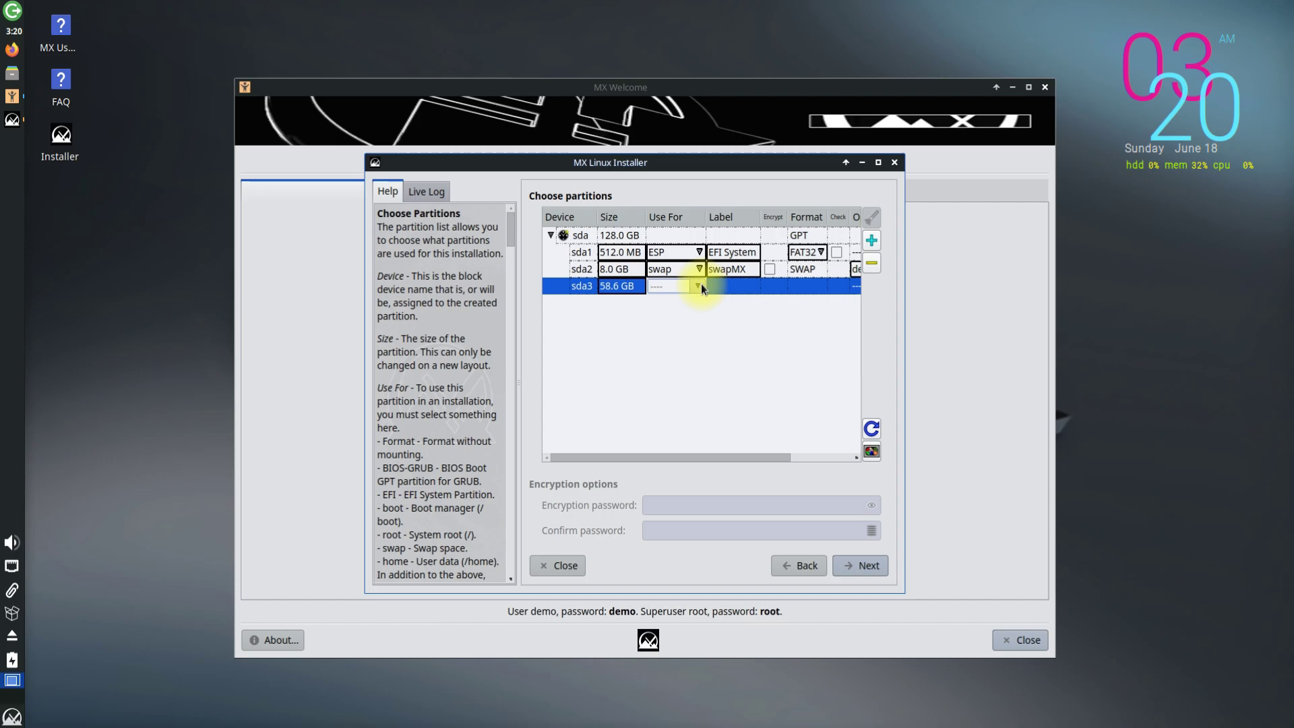
pyautogui.click(701, 284)
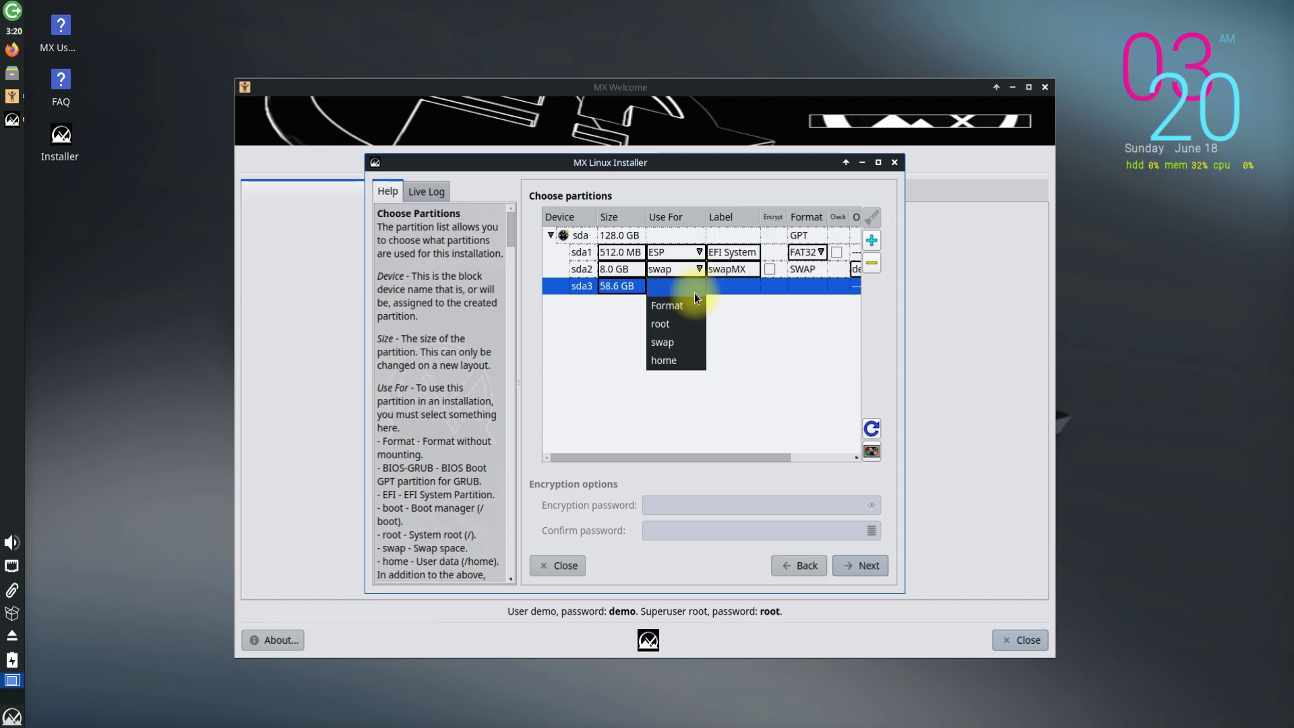
pyautogui.click(675, 361)
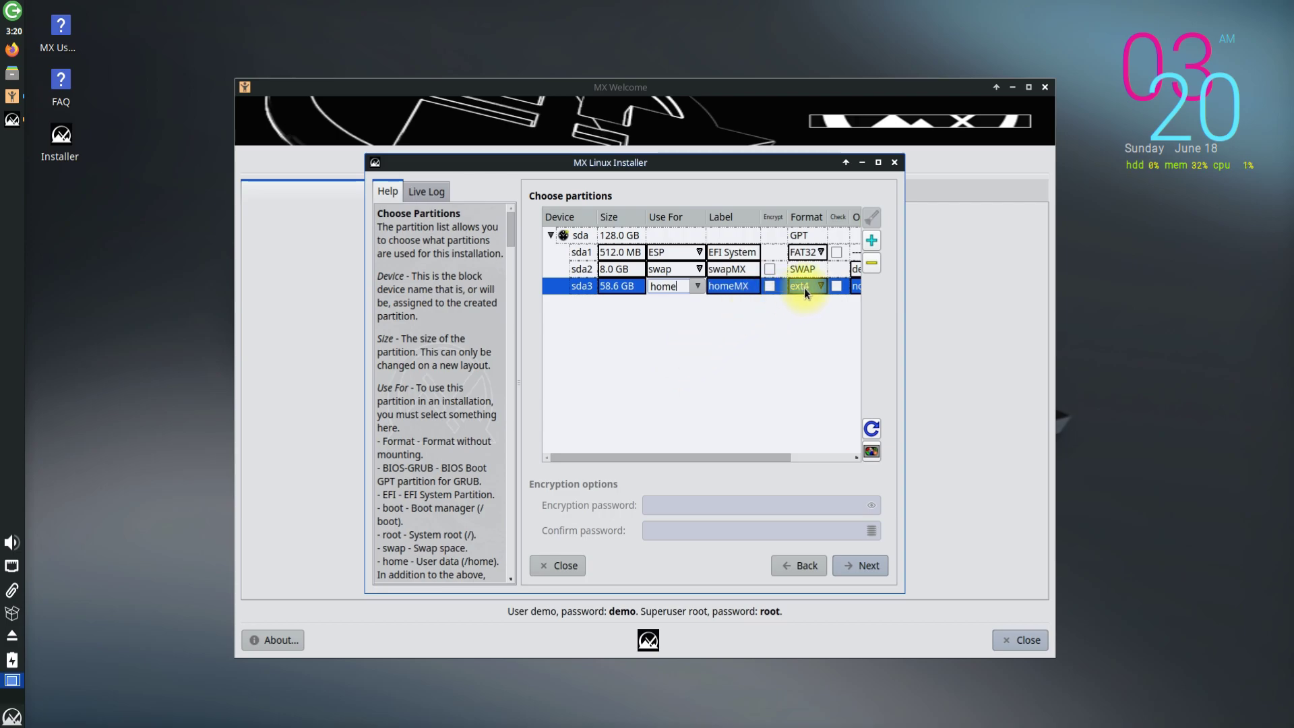
pyautogui.click(822, 287)
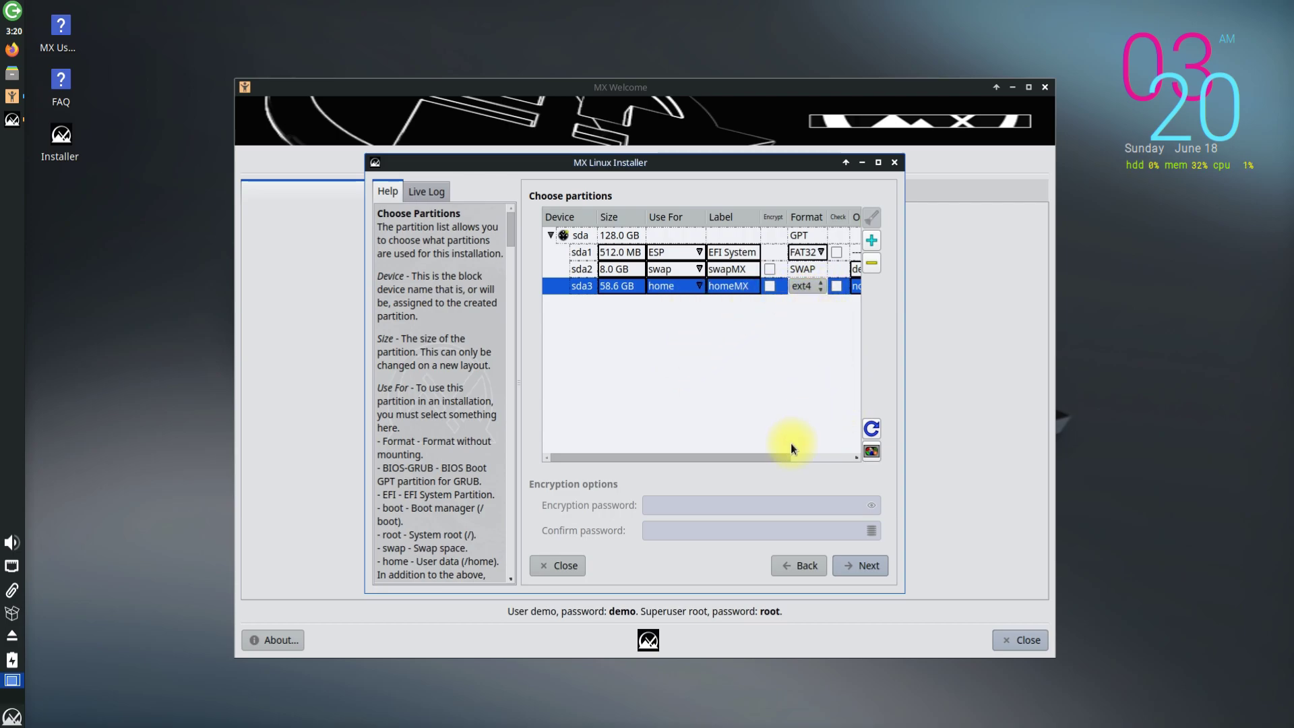
pyautogui.moveTo(794, 455); pyautogui.dragTo(712, 436)
# Add sda4 using the remaining 60.9 GB as the ext4 root partition labelled rootMX23
pyautogui.click(872, 241)
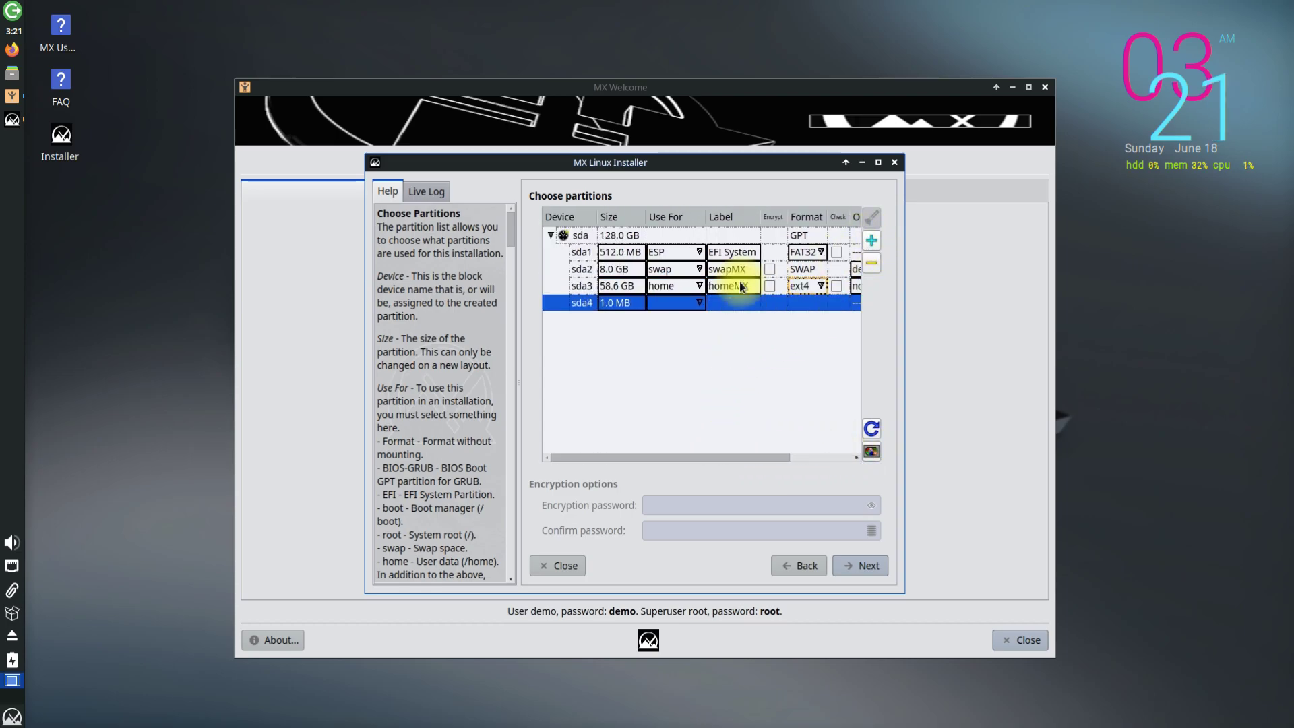
pyautogui.click(619, 302)
pyautogui.moveTo(619, 303); pyautogui.dragTo(597, 304)
pyautogui.press('Up')
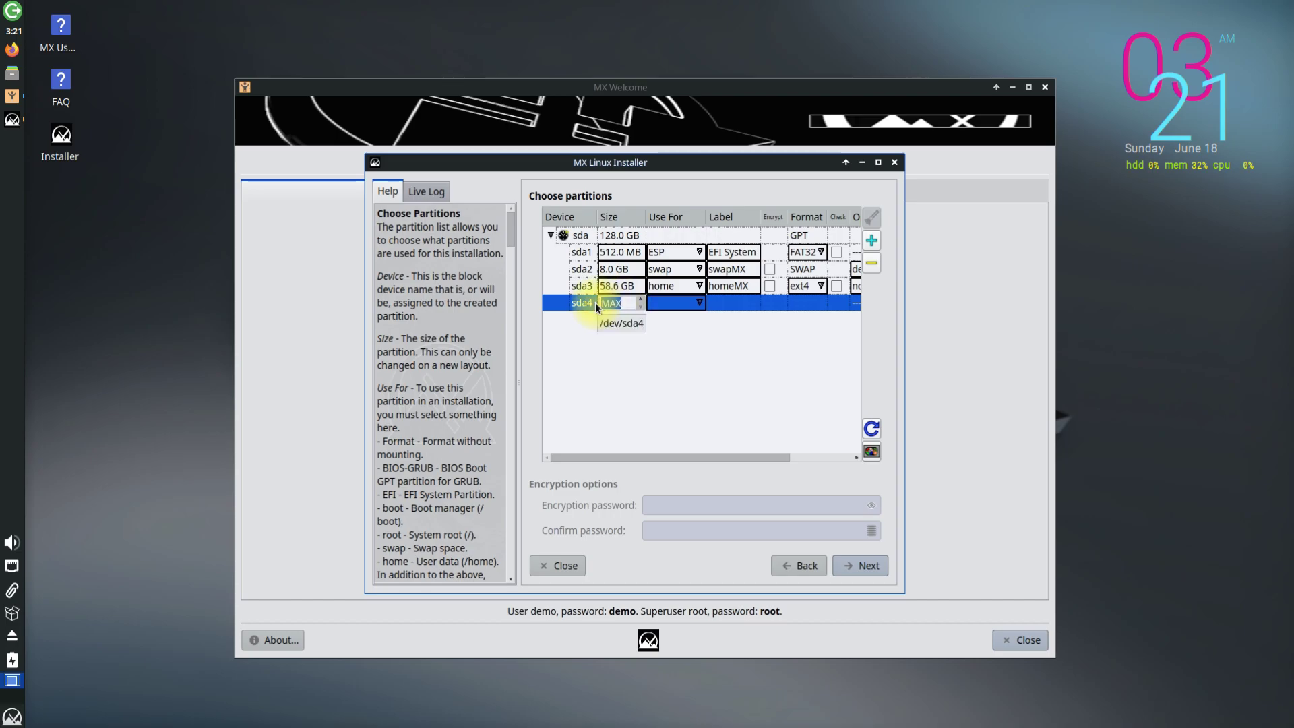
pyautogui.click(699, 305)
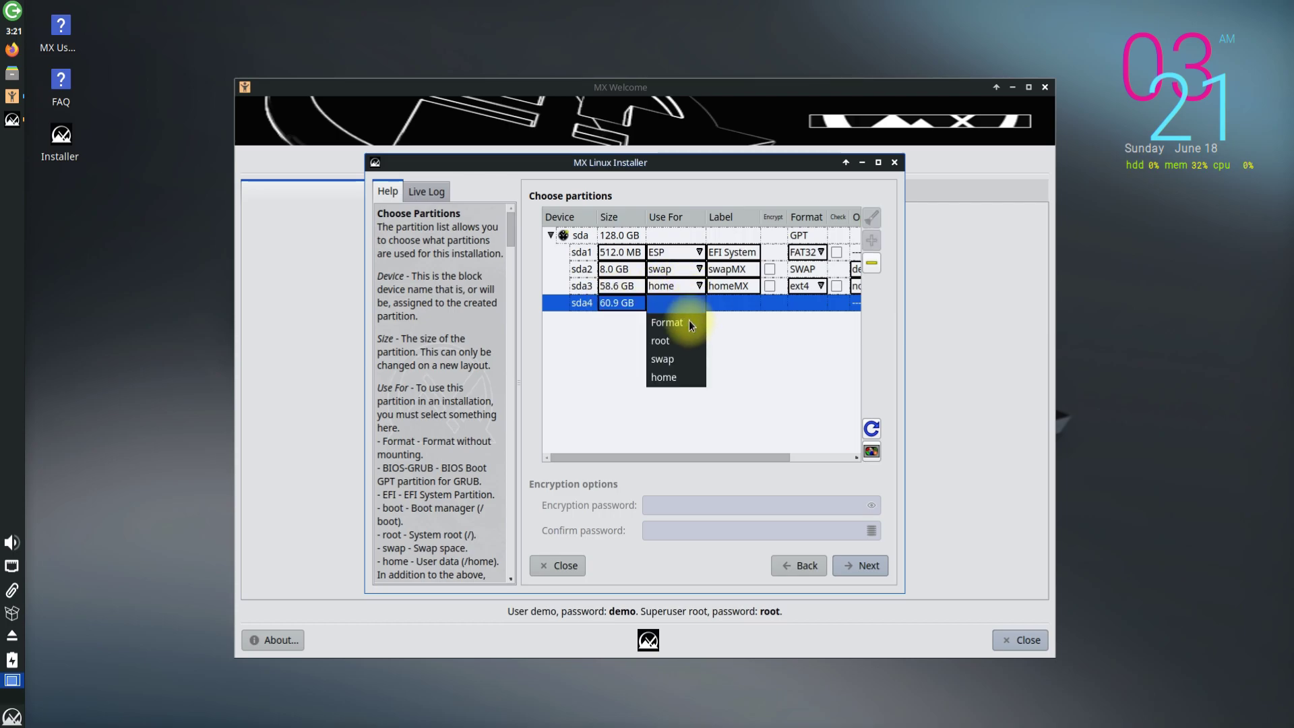
pyautogui.click(673, 340)
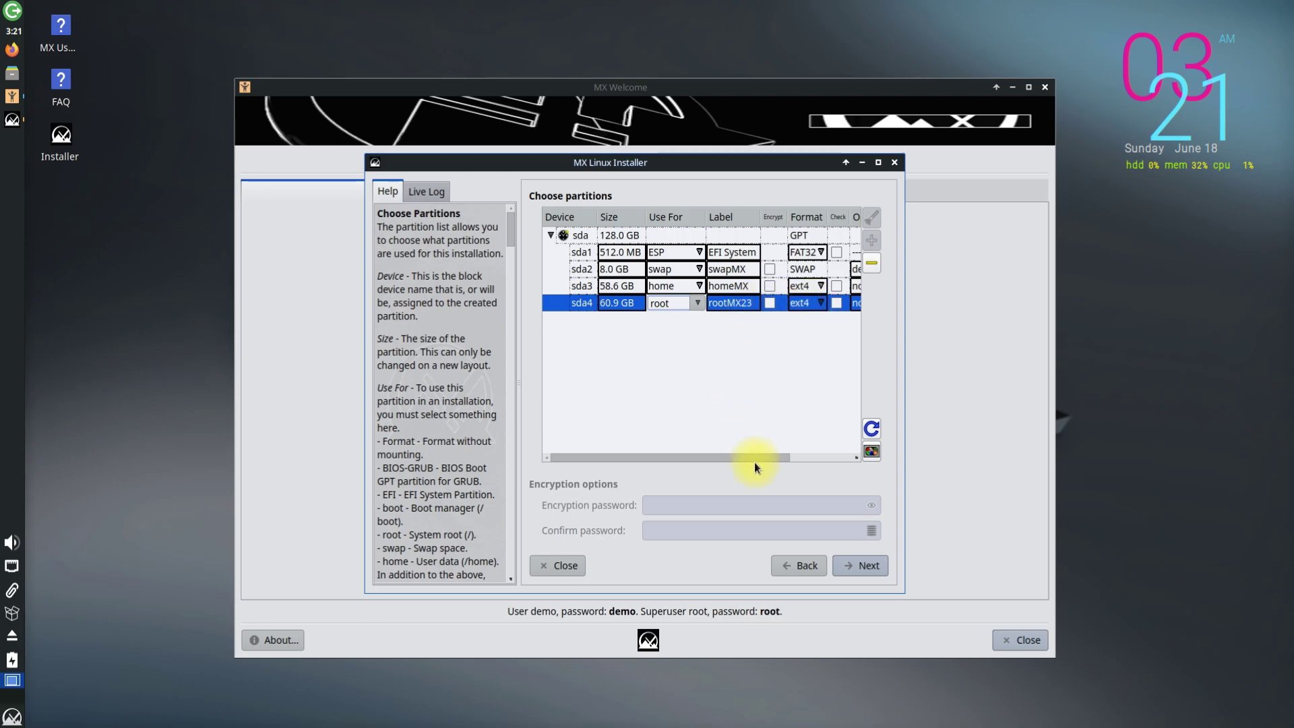
pyautogui.moveTo(756, 462); pyautogui.dragTo(702, 456)
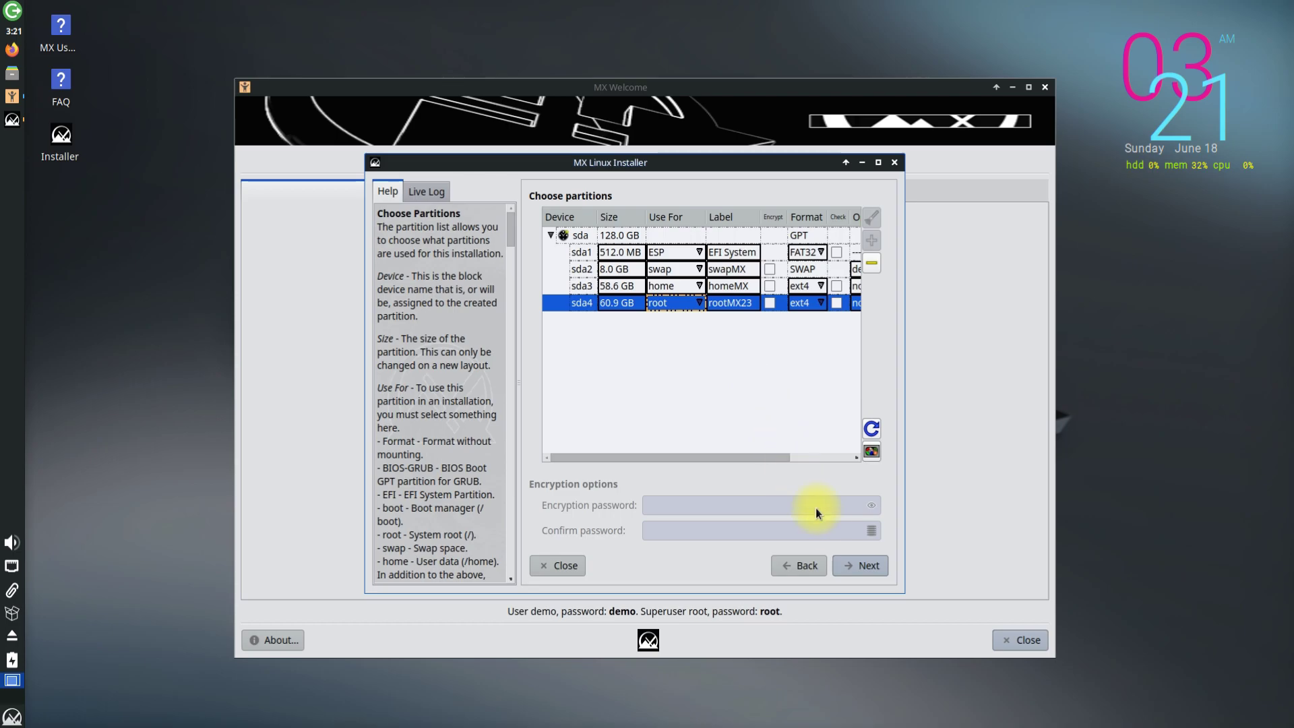
# Review and approve the planned partition actions so the system copy begins
pyautogui.click(859, 569)
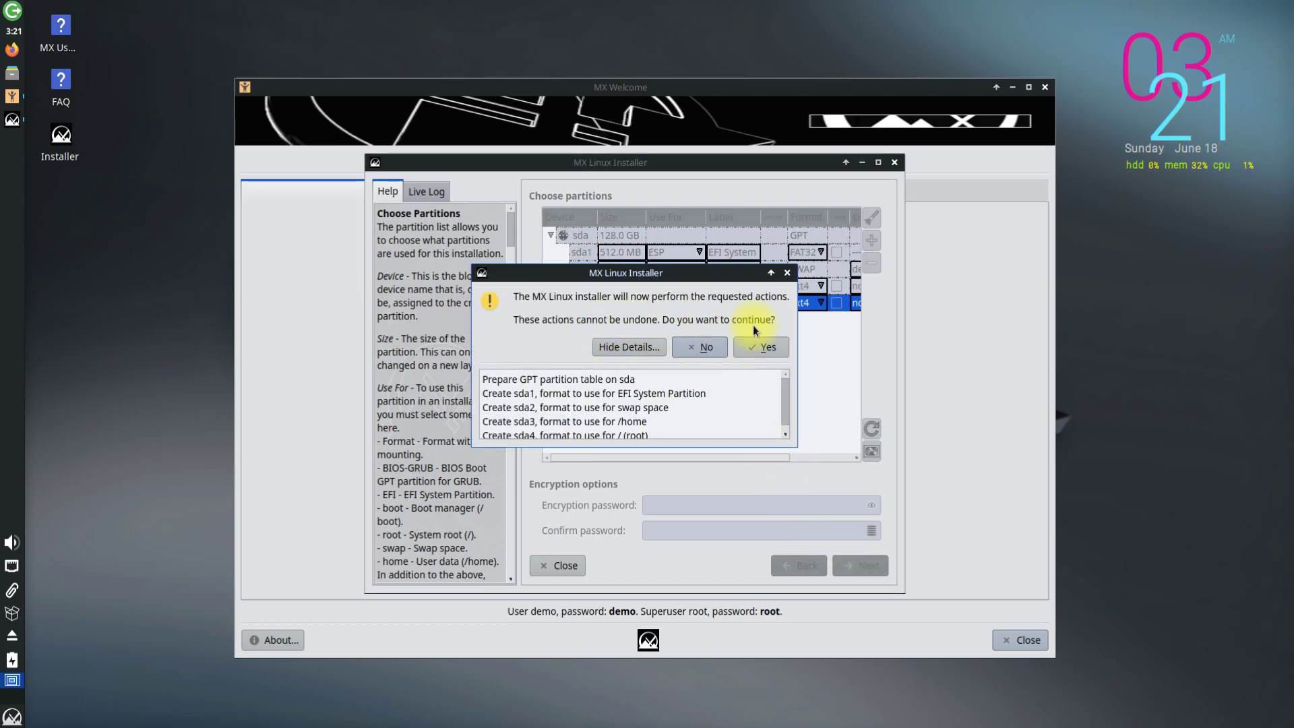
pyautogui.click(770, 350)
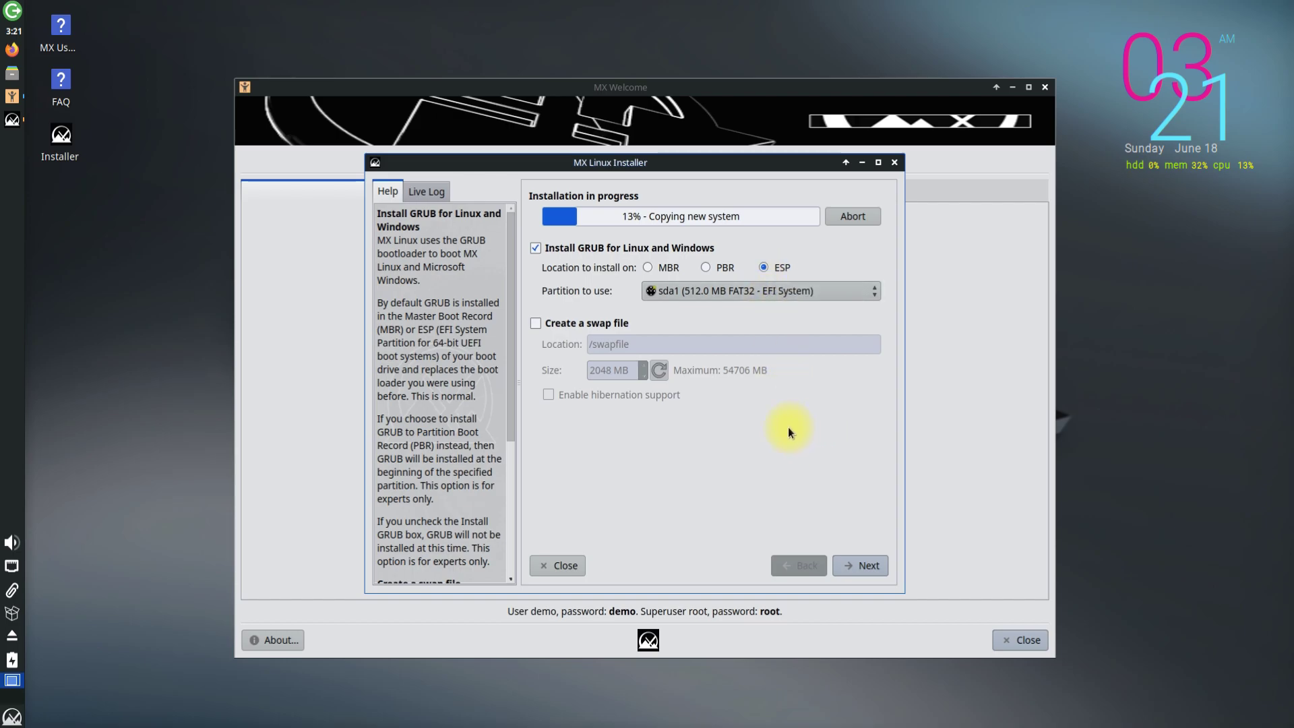
# Enable a 5928 MB /swapfile with hibernation support and continue
pyautogui.click(547, 325)
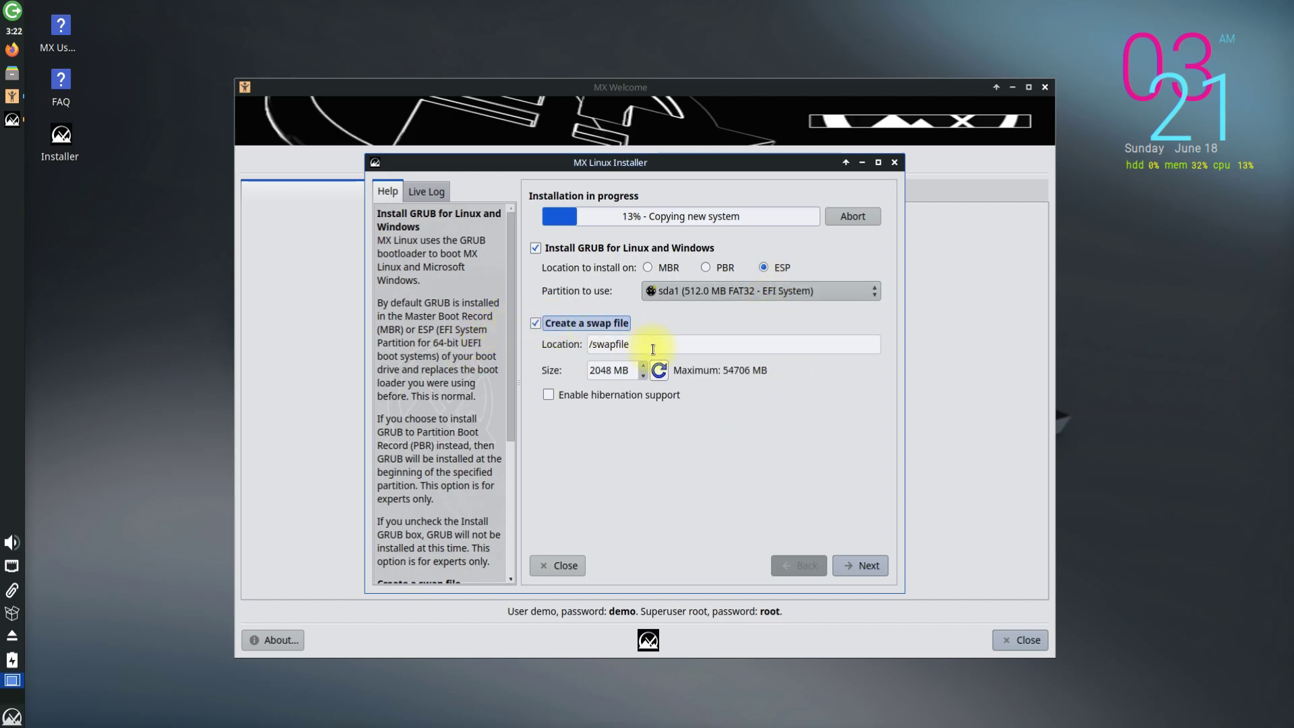
pyautogui.click(548, 395)
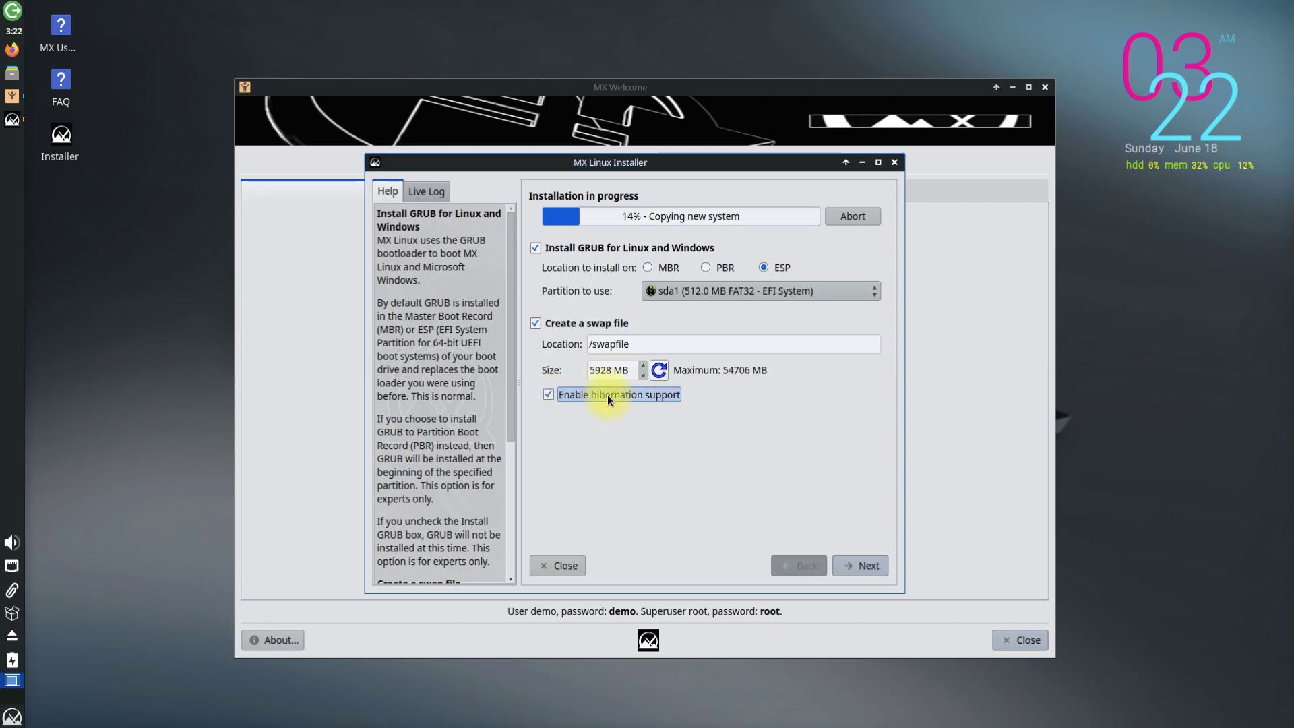
pyautogui.click(858, 565)
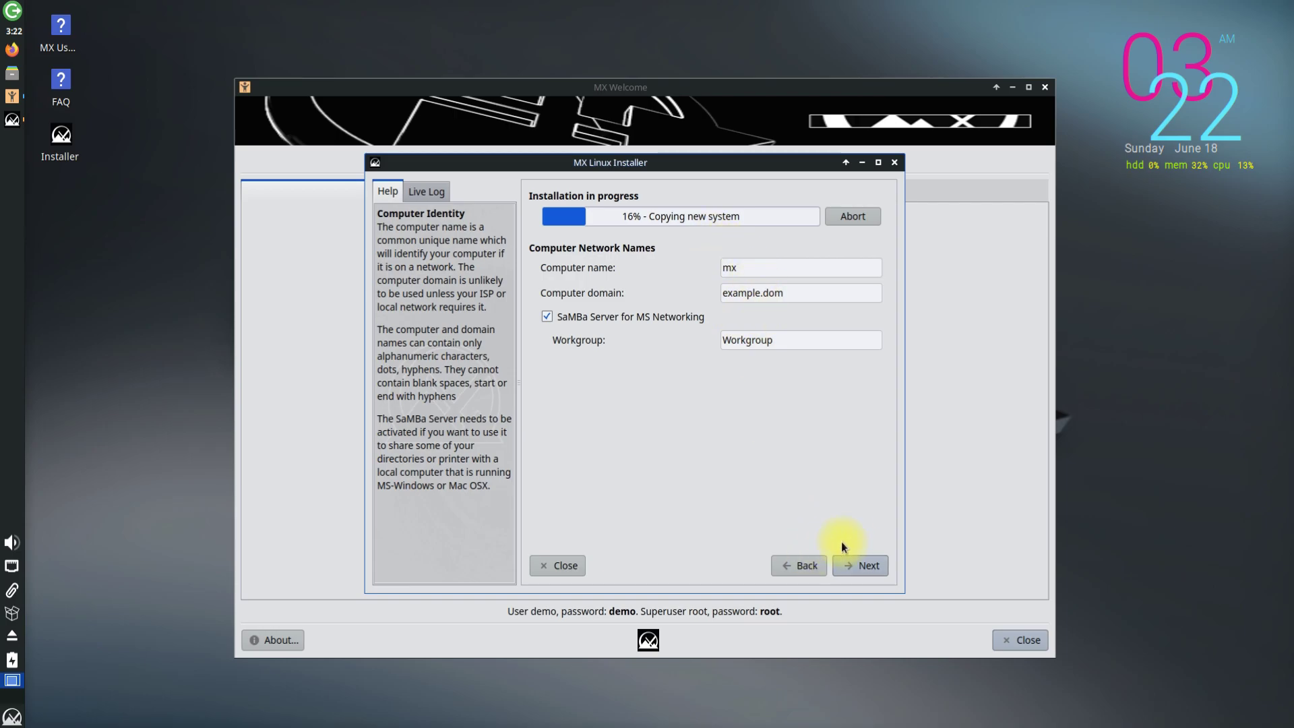
# Keep the default network names and United States - American English locale after reviewing enabled services
pyautogui.click(860, 565)
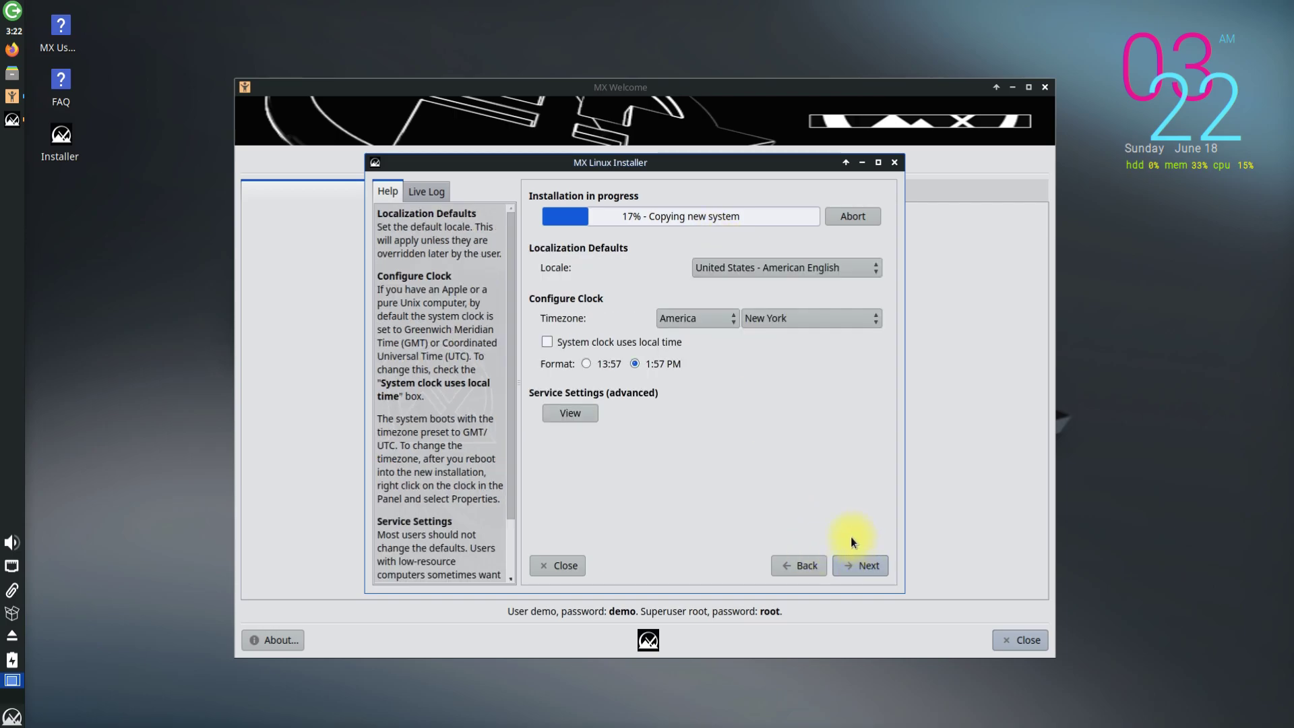
pyautogui.click(836, 271)
pyautogui.click(783, 361)
pyautogui.click(577, 410)
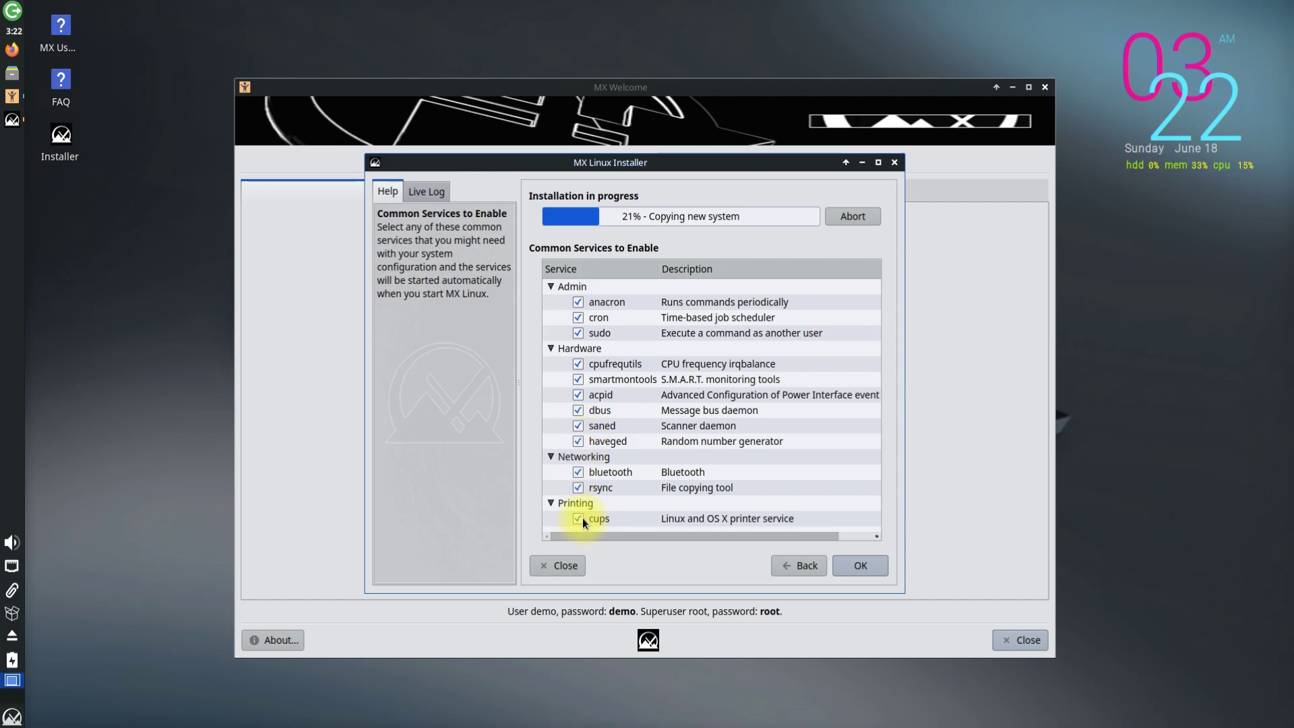
pyautogui.click(817, 566)
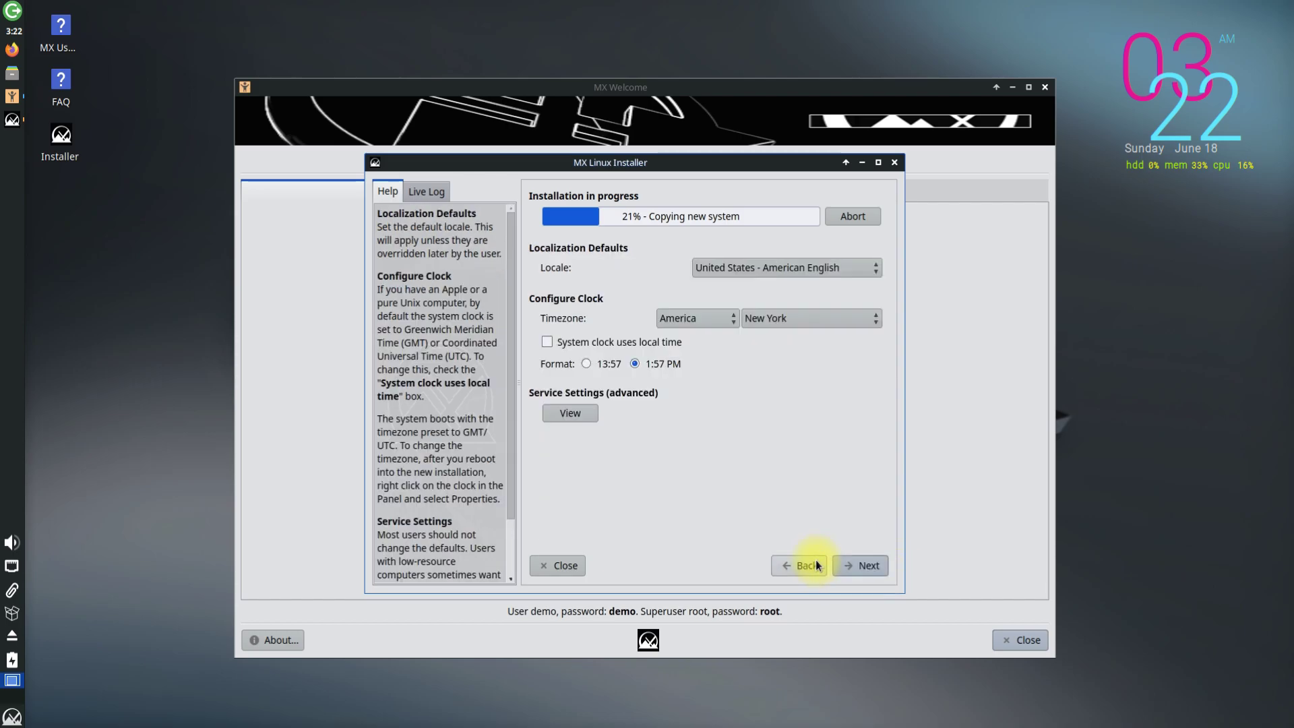
# Enter the default user's login name and a matching password in both password fields
pyautogui.click(863, 568)
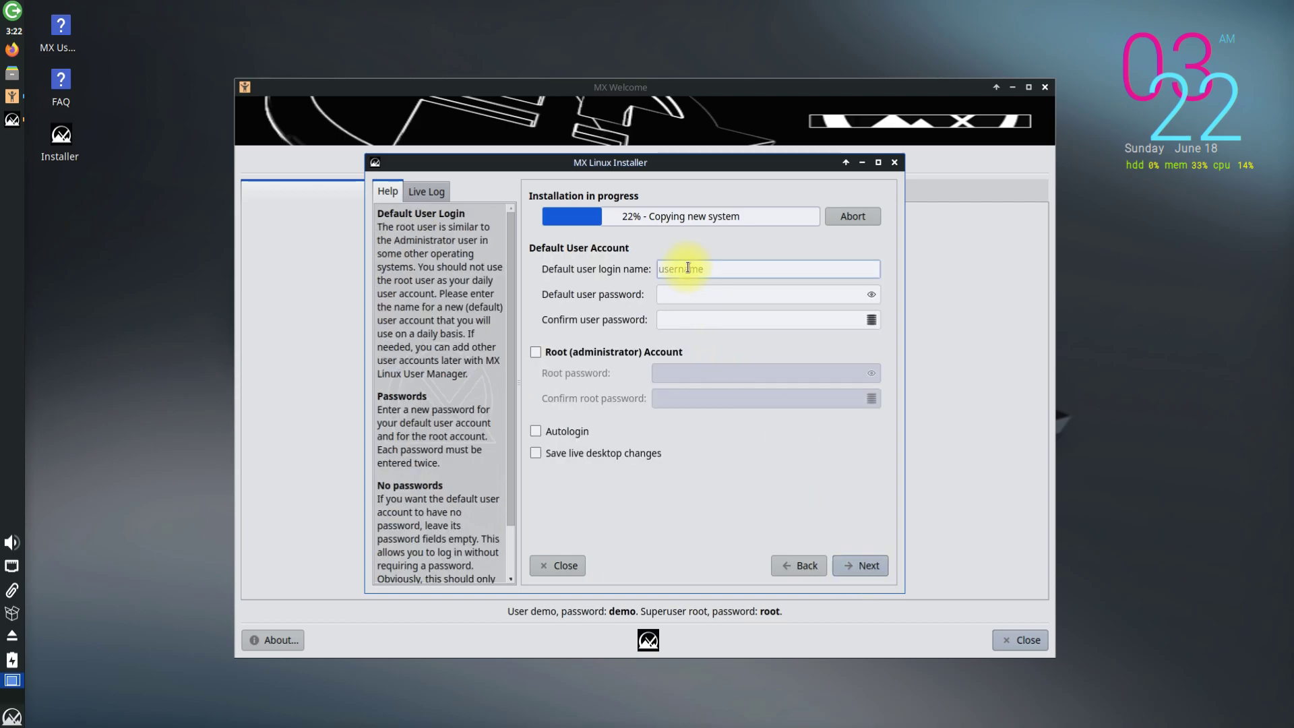
pyautogui.write('techsc')
pyautogui.write('lutionz')
pyautogui.press('Tab')
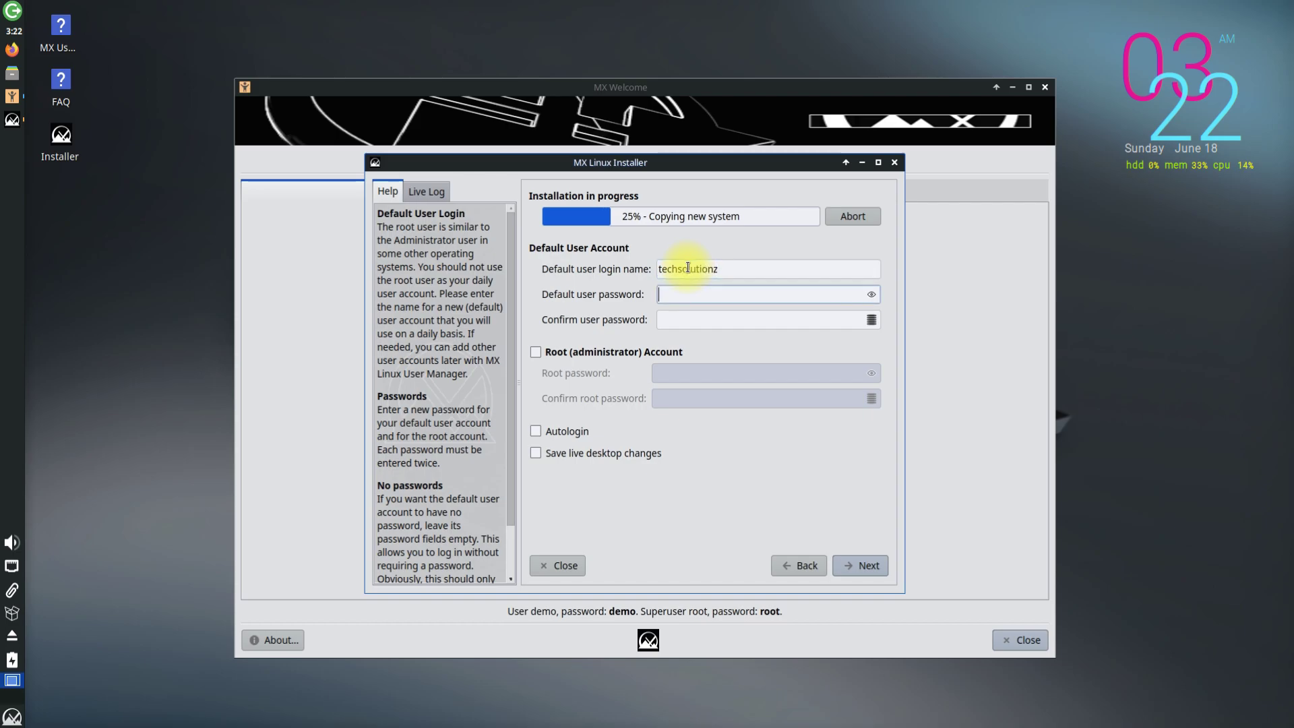
pyautogui.write('123456')
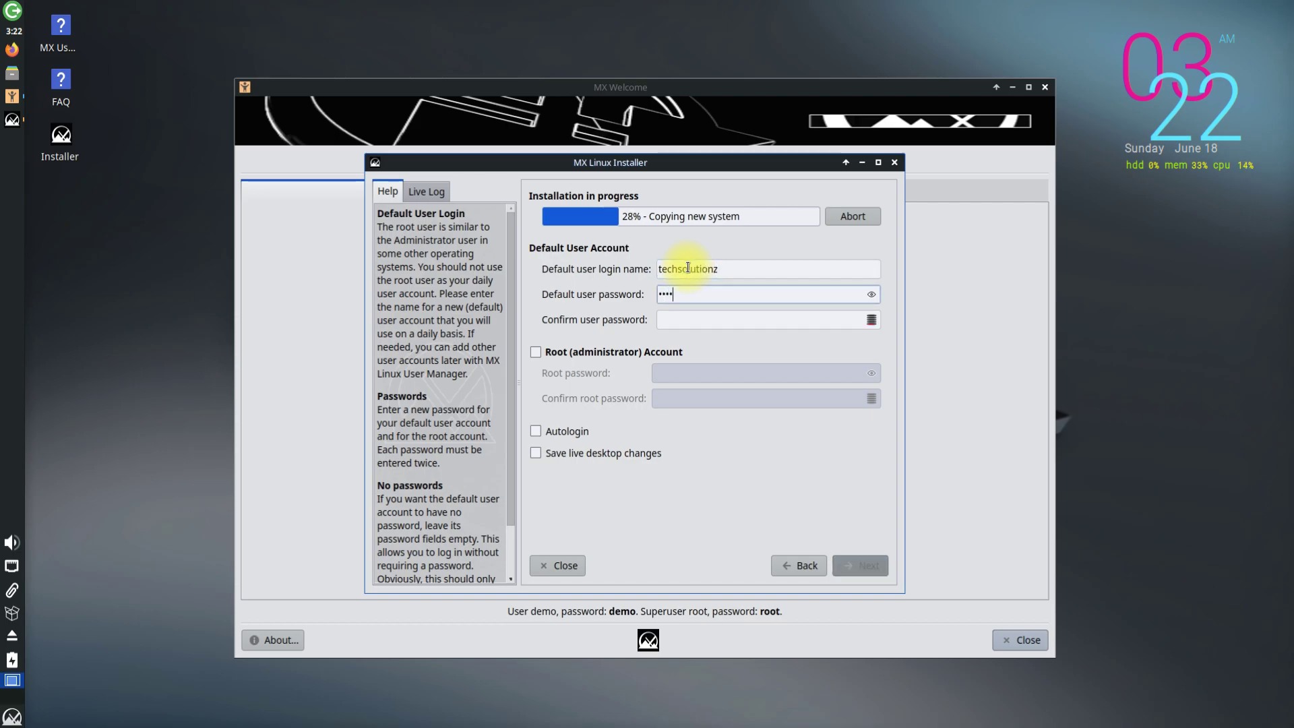
pyautogui.press('Tab')
pyautogui.write('1234')
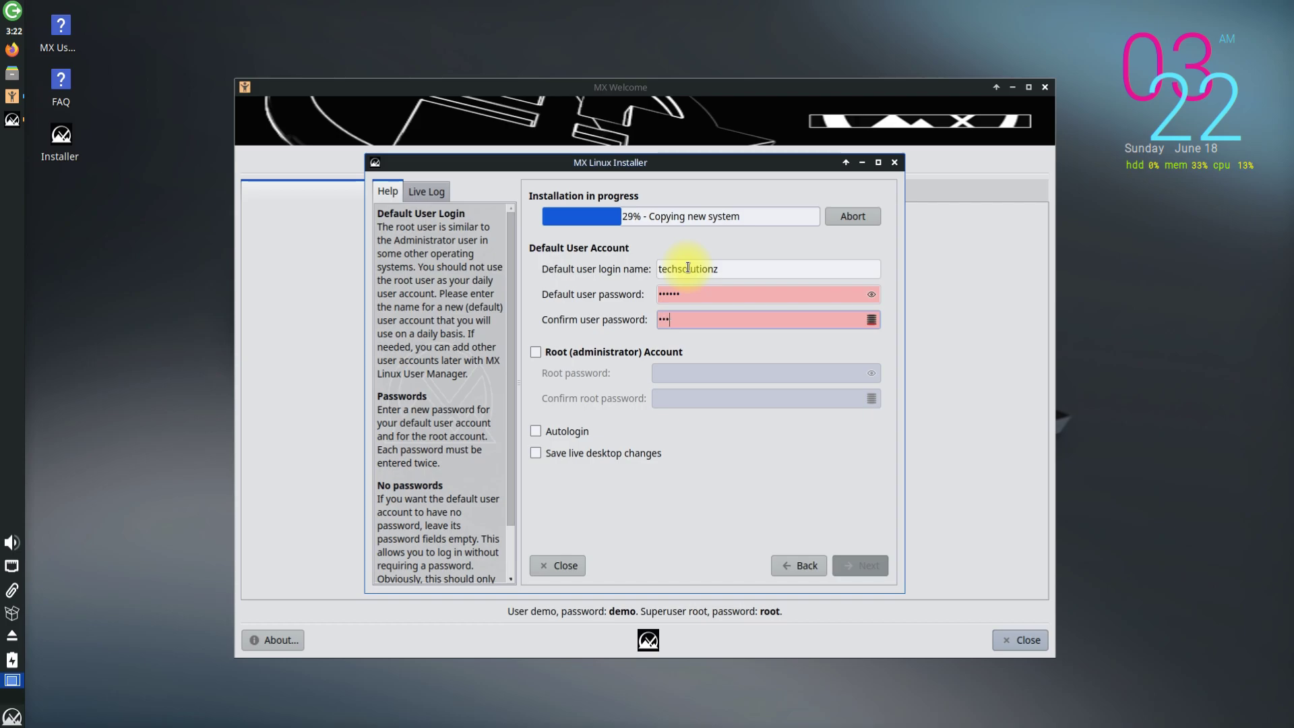
pyautogui.write('56')
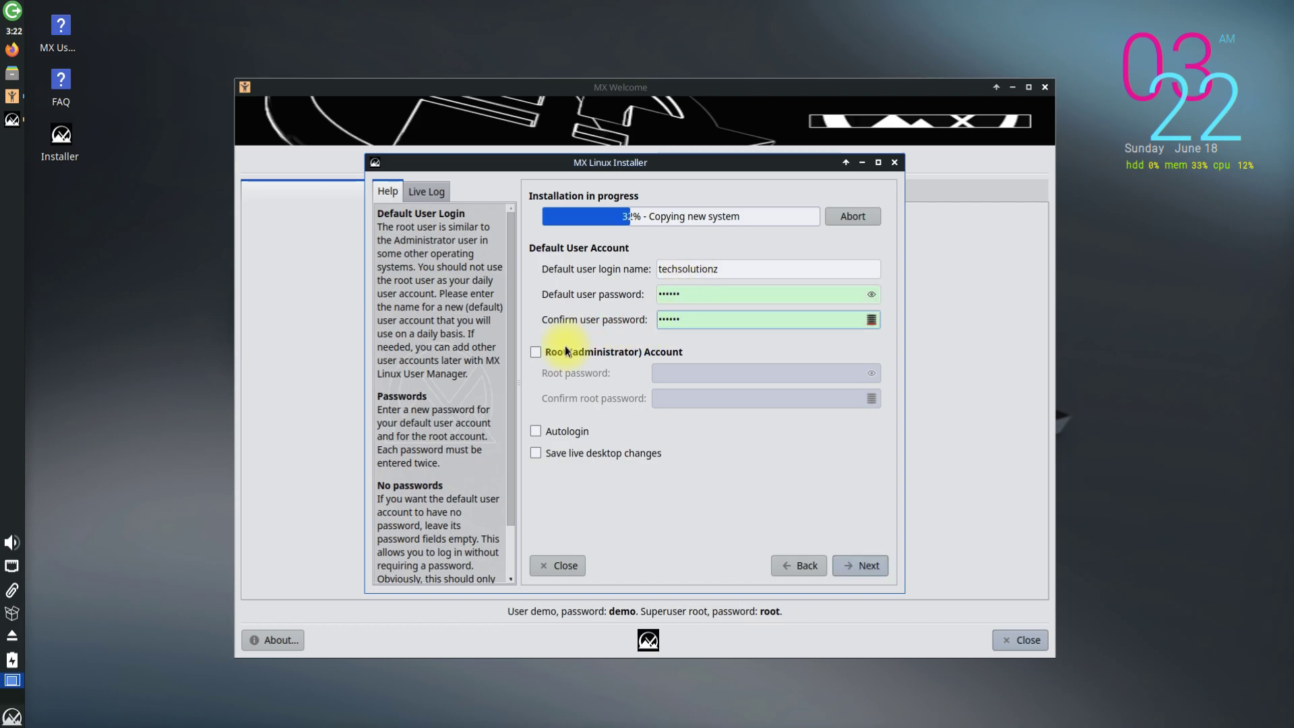
# Enable the root administrator account and set its password
pyautogui.click(535, 352)
pyautogui.click(687, 375)
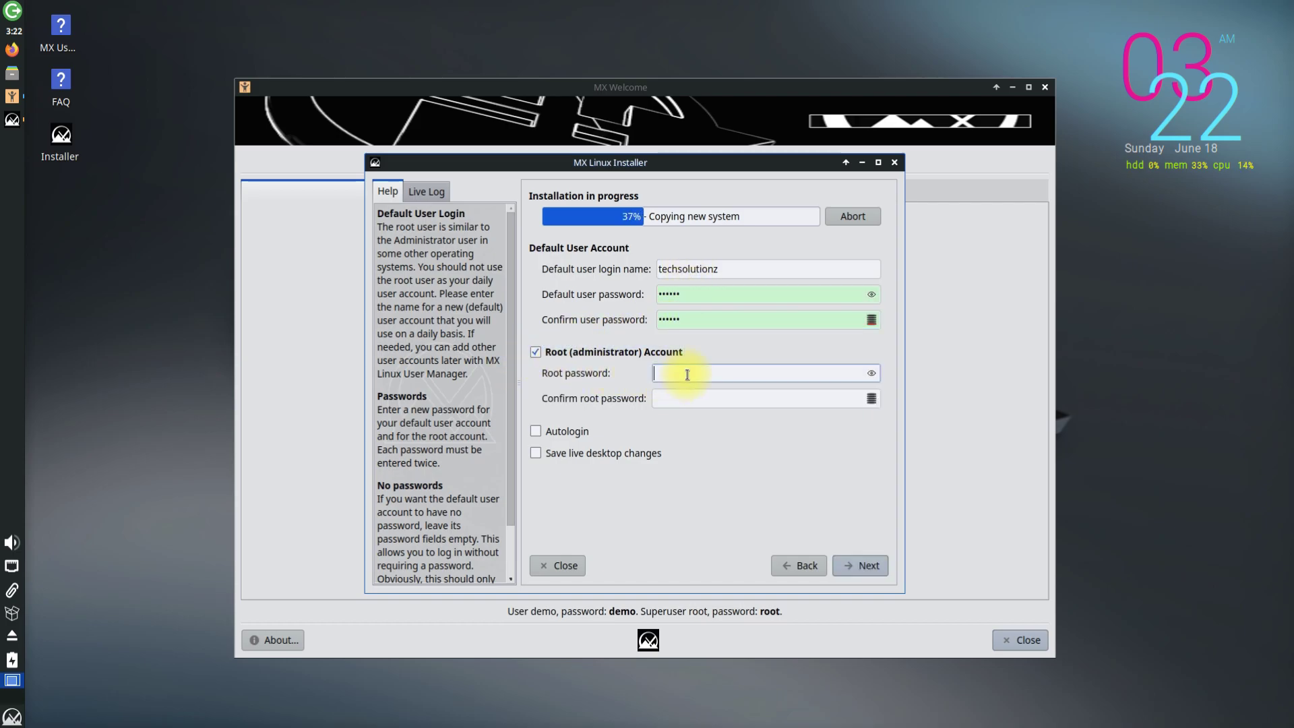
pyautogui.write('123456')
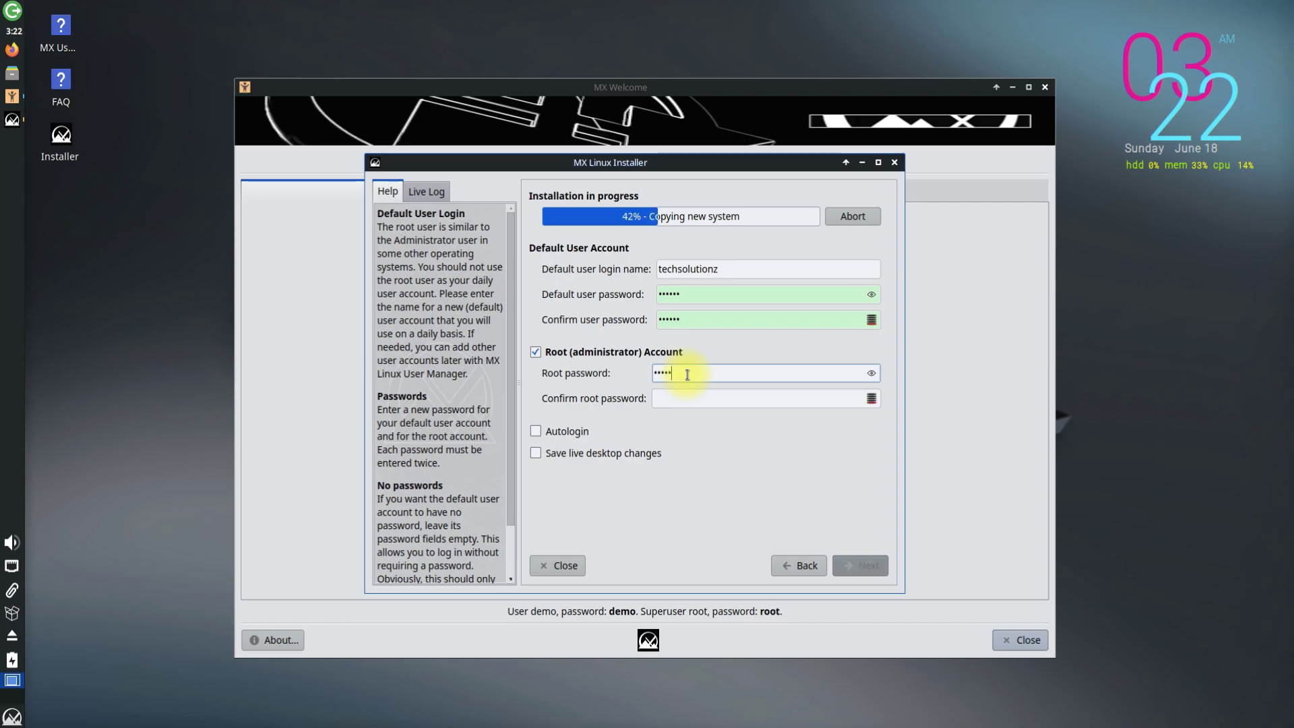
pyautogui.press('Tab')
pyautogui.write('123456')
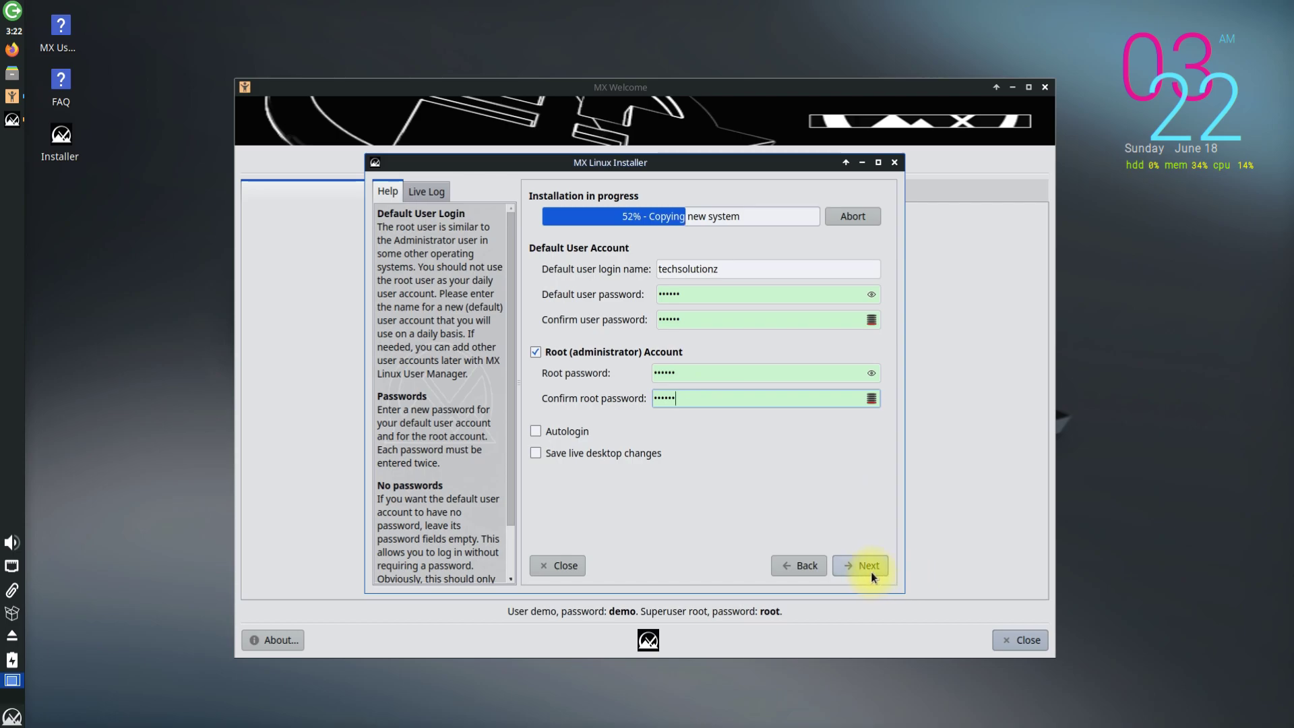
# Submit the account details and let the installation run until the Installation complete page appears
pyautogui.click(868, 570)
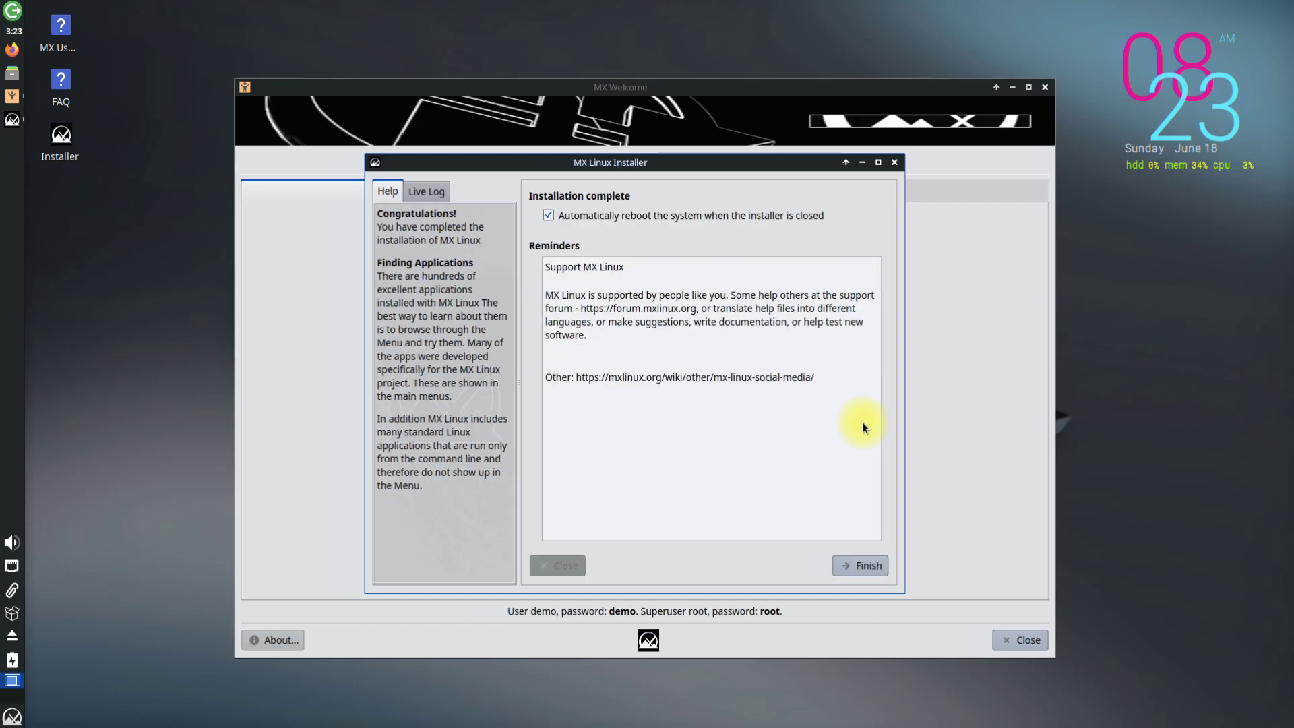
# Finish the installer and reboot into the new MX 23 Libretto login screen
pyautogui.click(869, 568)
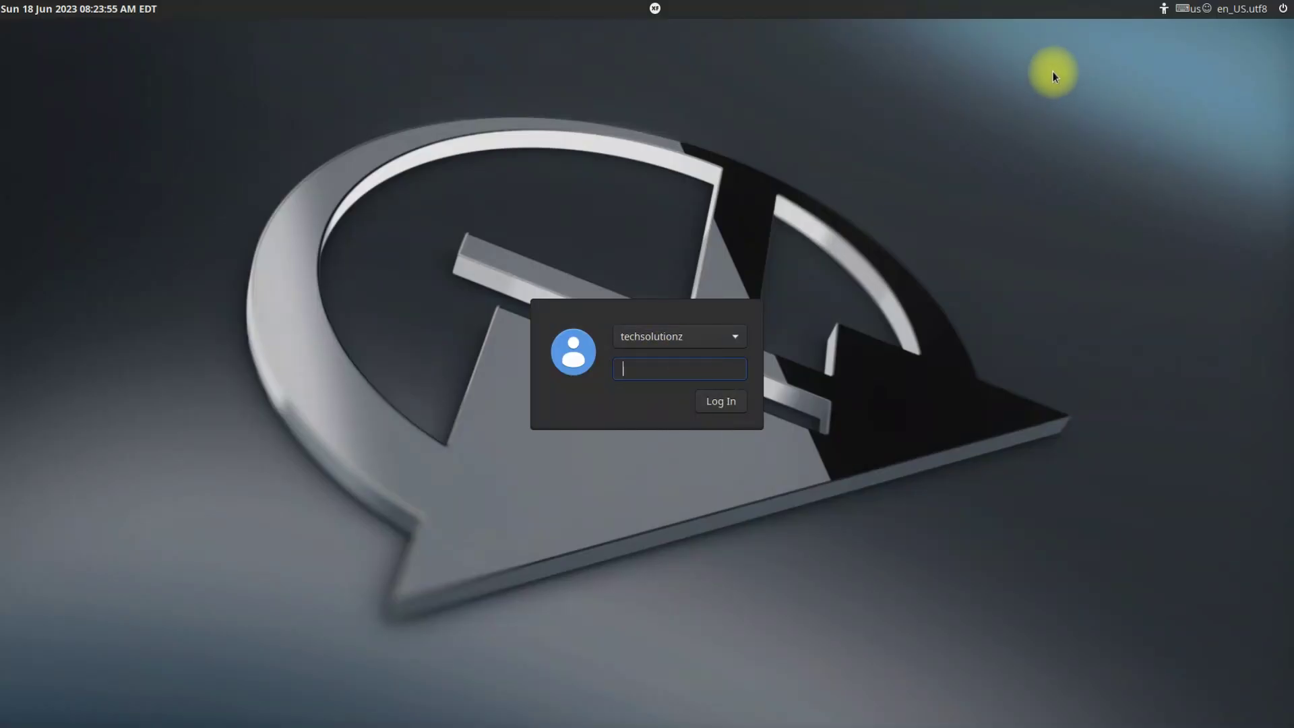
# Log in to the new installation with the user's password
pyautogui.click(646, 362)
pyautogui.write('*****')
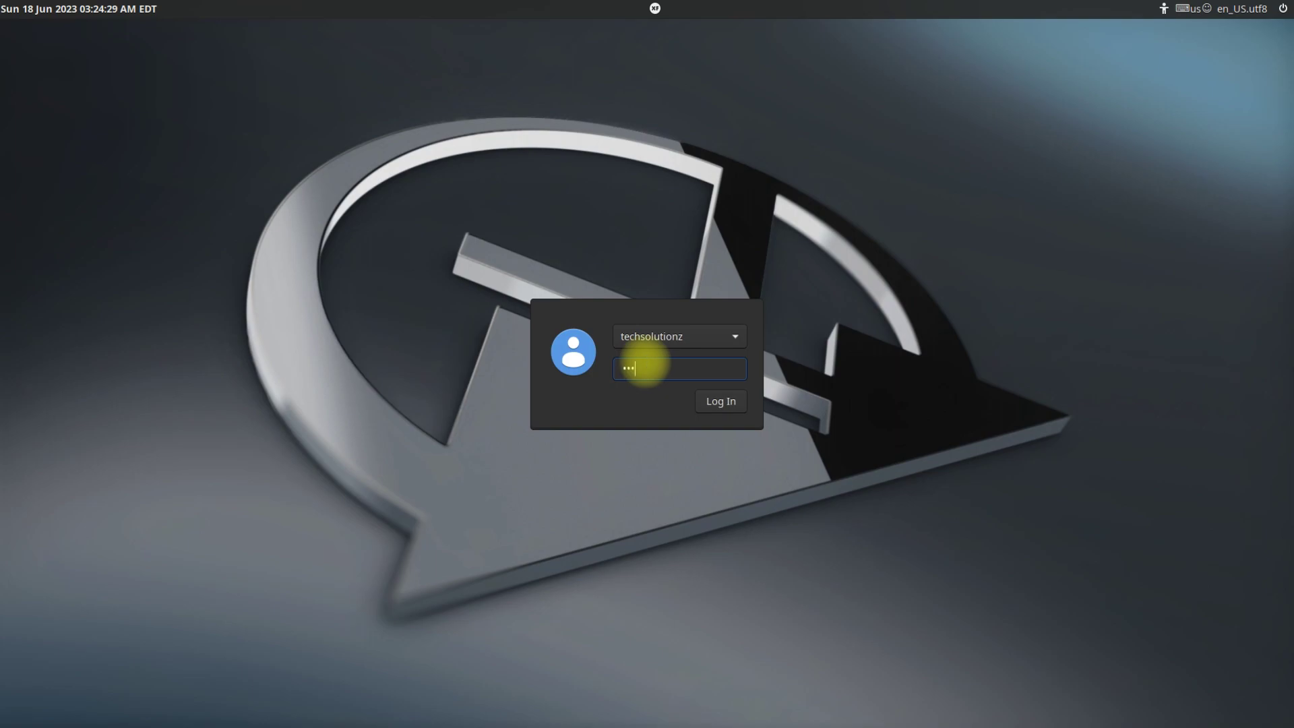
pyautogui.press('Return')
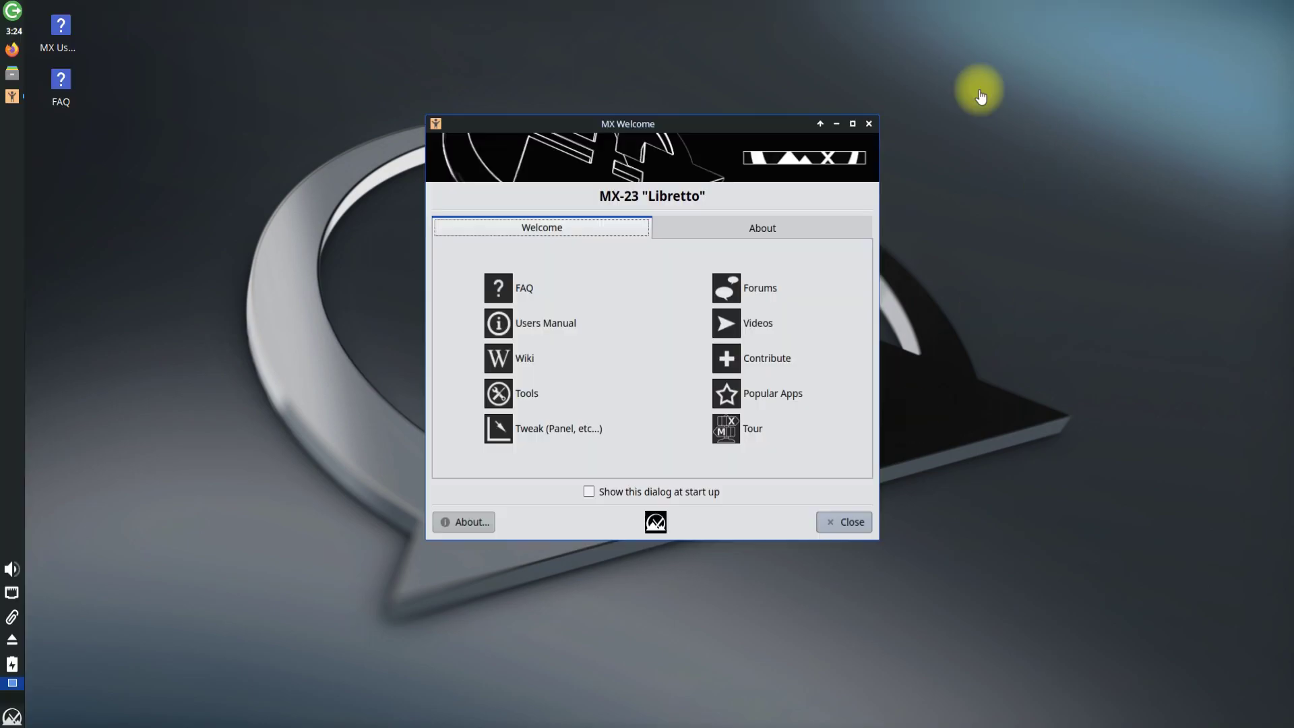
# Close MX Welcome and browse the System category in the whisker menu
pyautogui.click(867, 124)
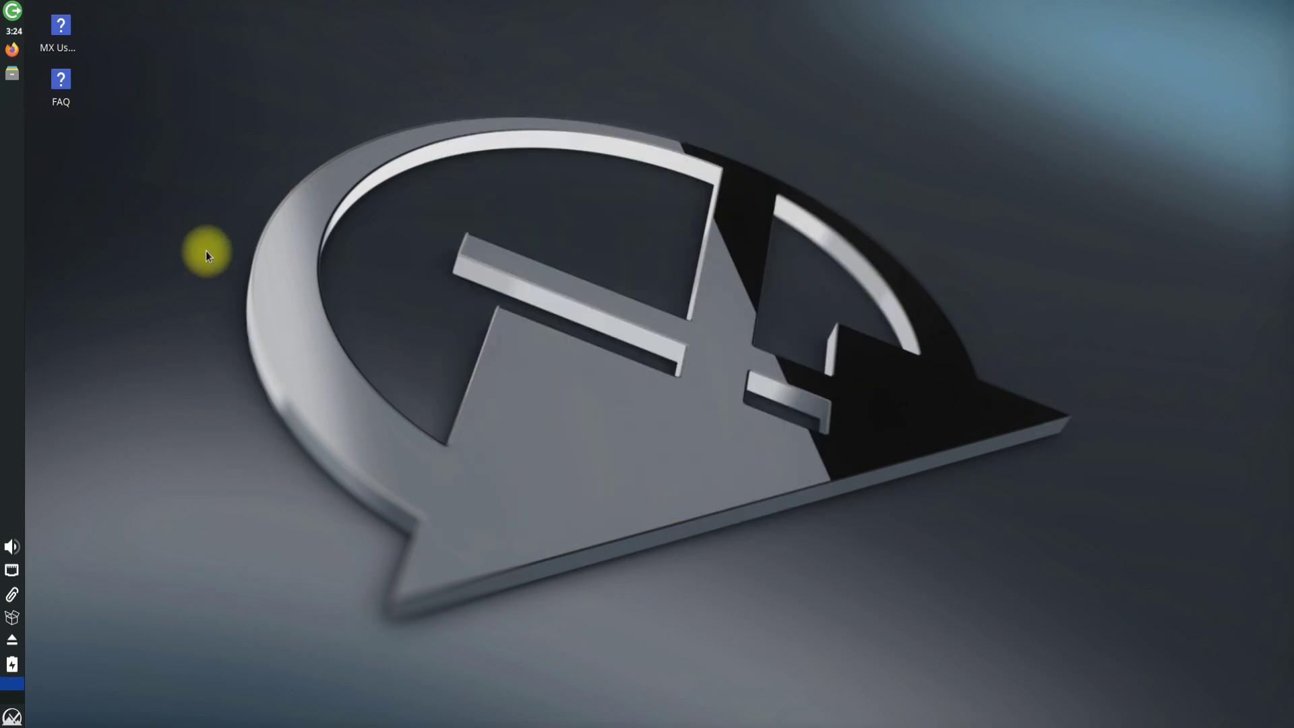
pyautogui.click(12, 716)
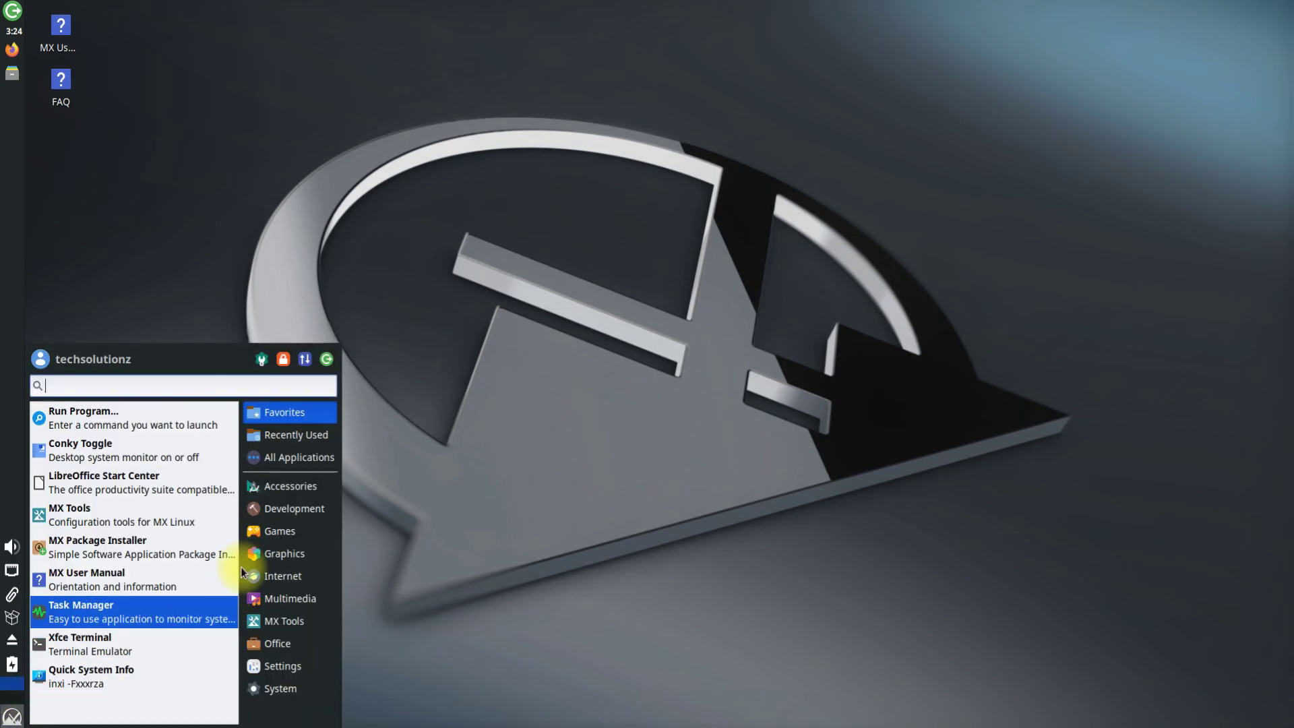
pyautogui.moveTo(294, 559)
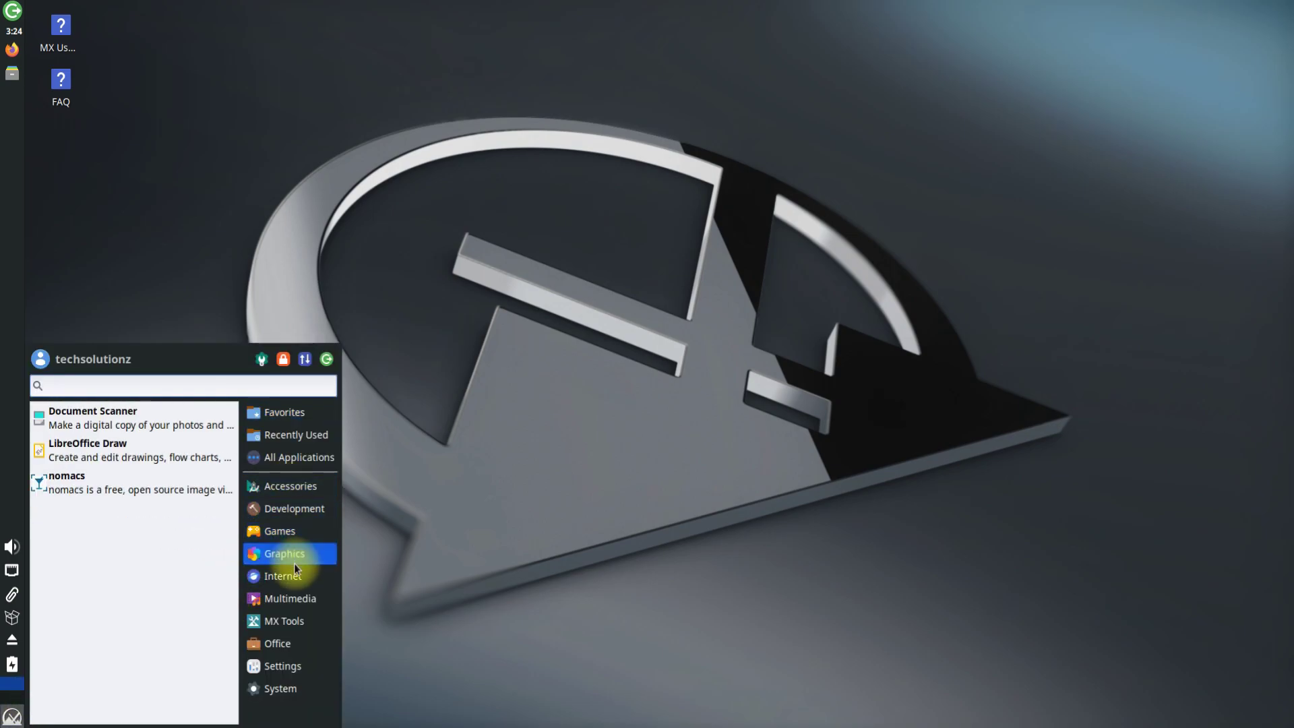
pyautogui.moveTo(282, 685)
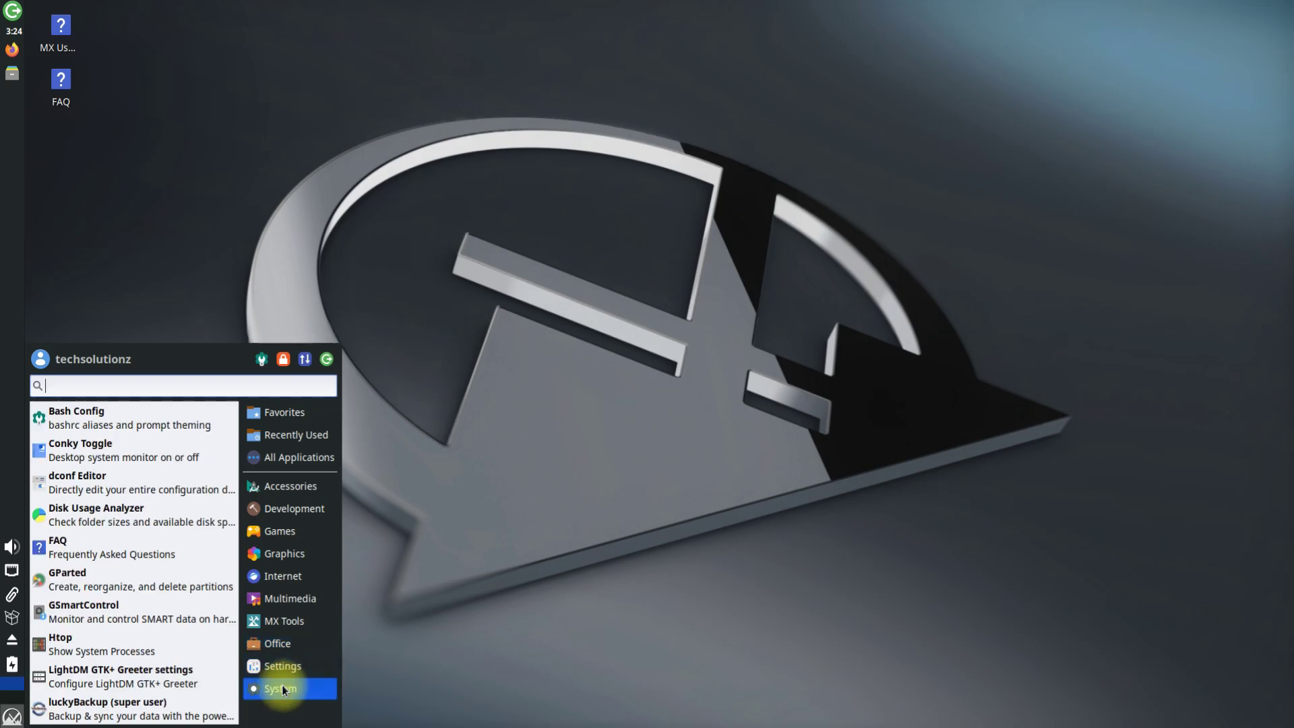